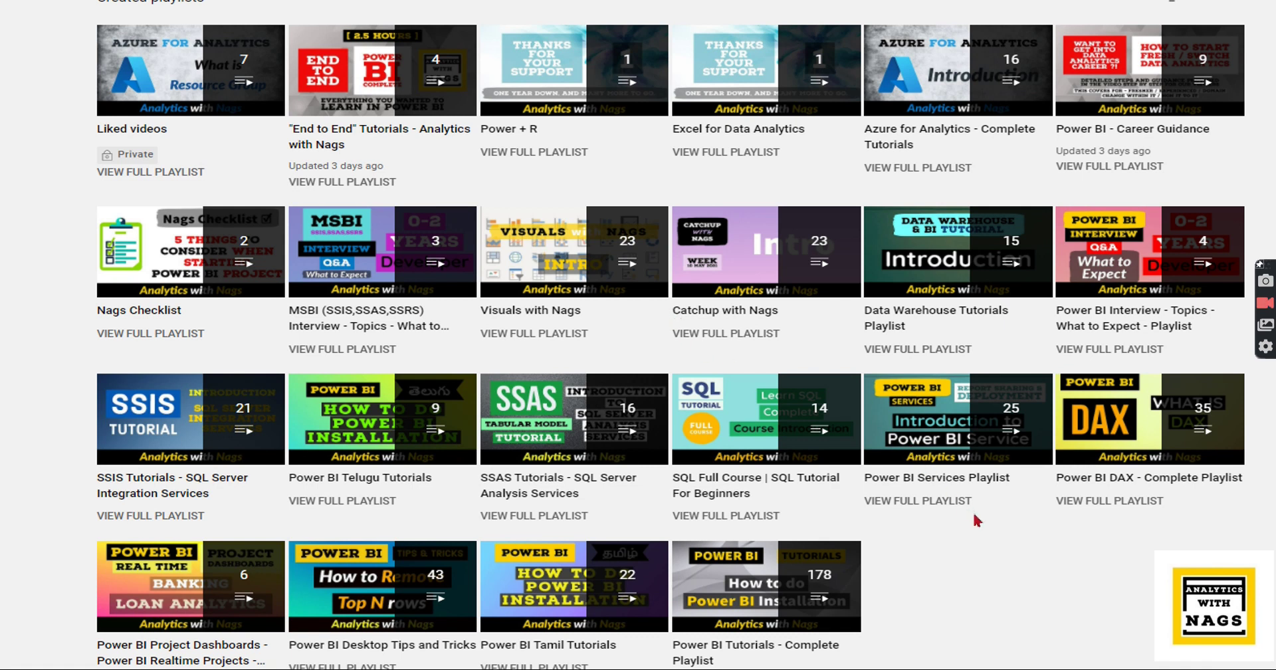
# Step: Exit the PowerPoint slideshow and minimize the presentation to reveal Power BI Desktop
pyautogui.press('Escape')
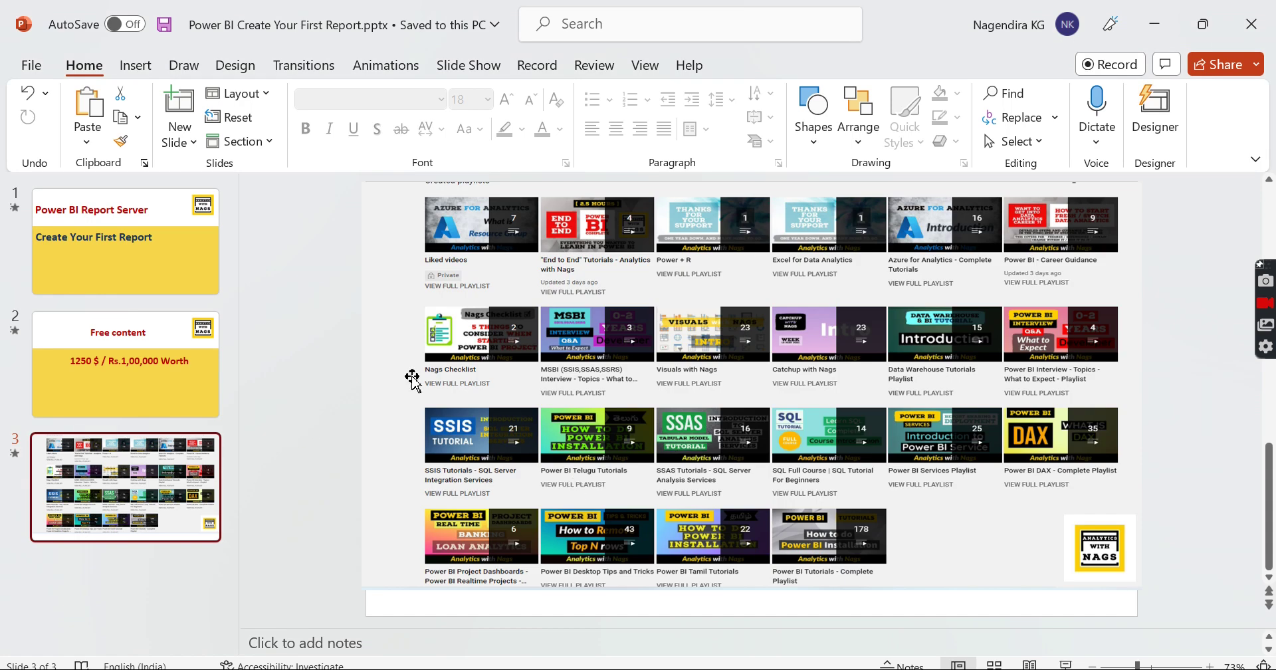
pyautogui.click(1155, 22)
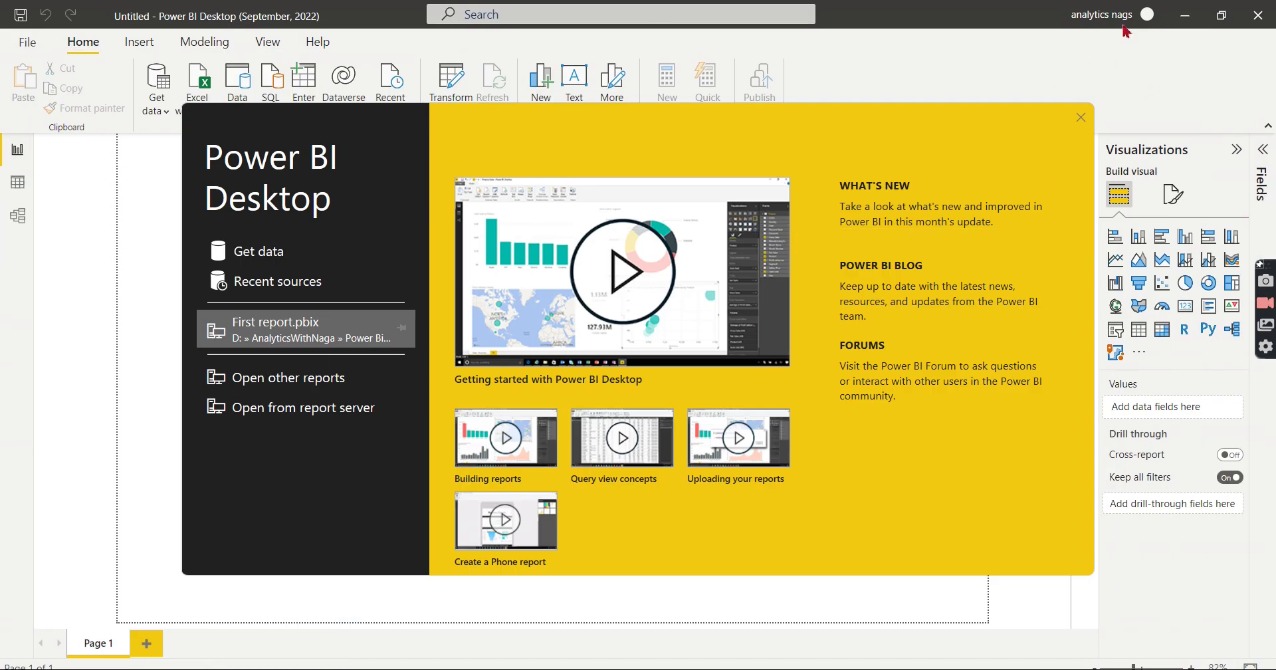
# Step: Close the Power BI start screen, then minimize and restore the Power BI window
pyautogui.click(1080, 118)
pyautogui.click(1186, 16)
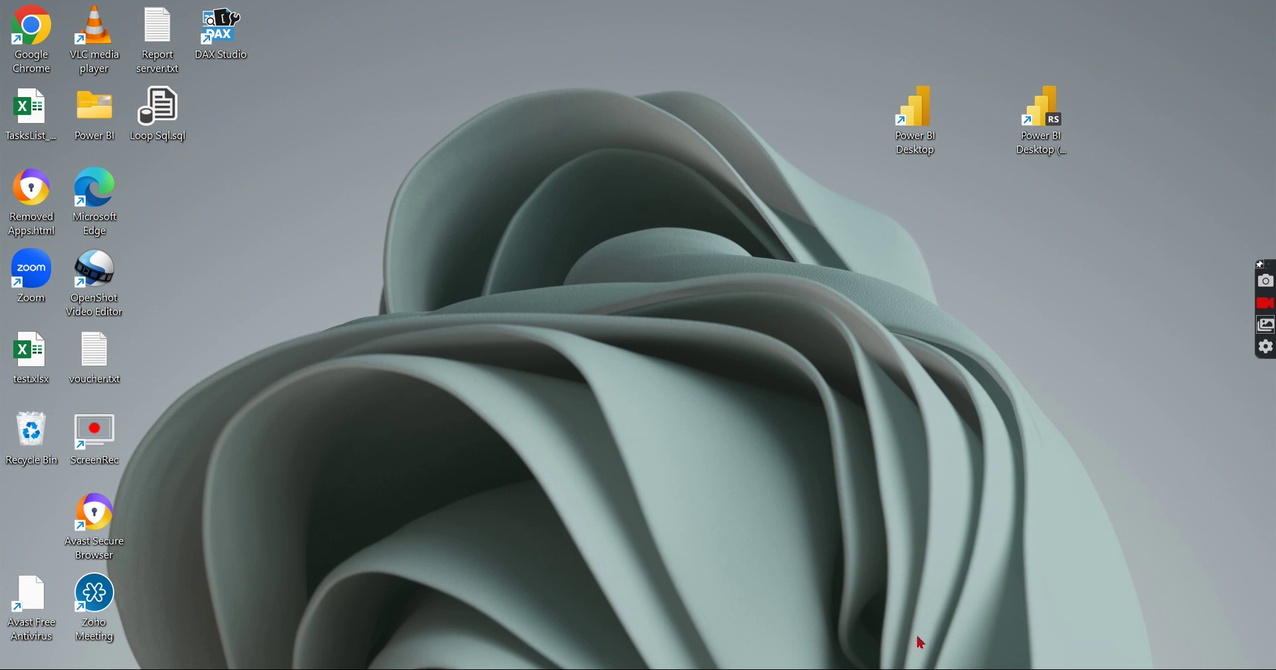
pyautogui.hotkey('alt', 'Tab')
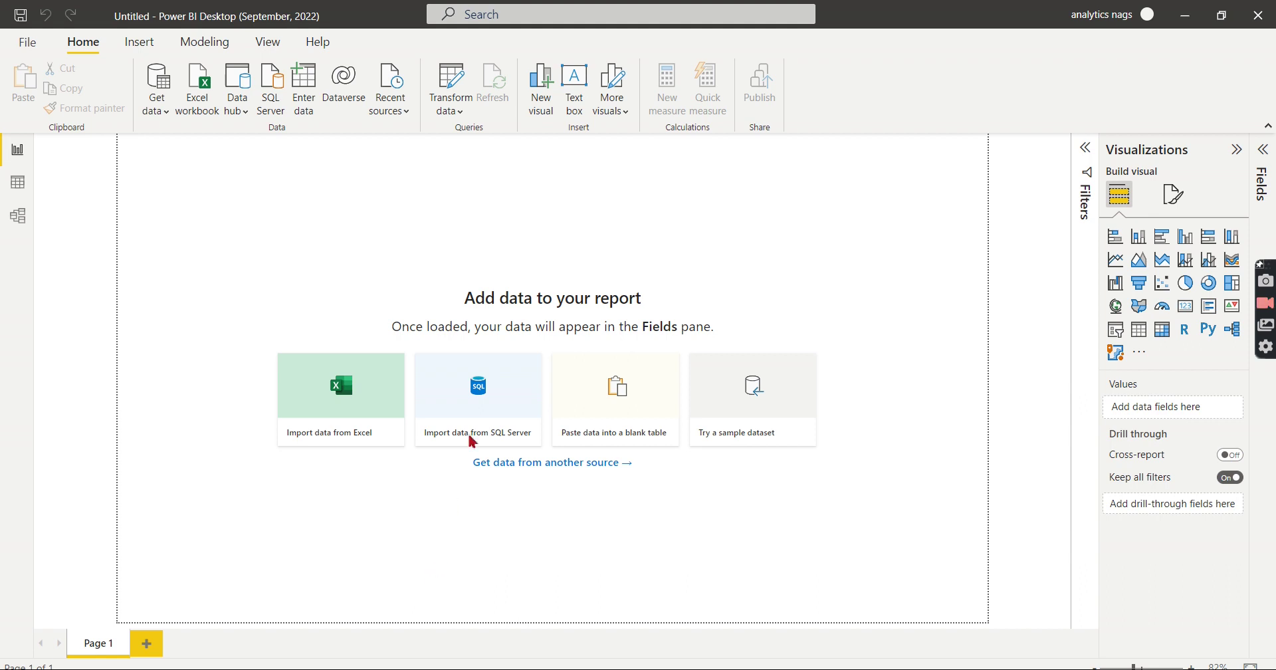
# Step: Connect Power BI to the local SQL Server through the SQL Server data source
pyautogui.click(159, 99)
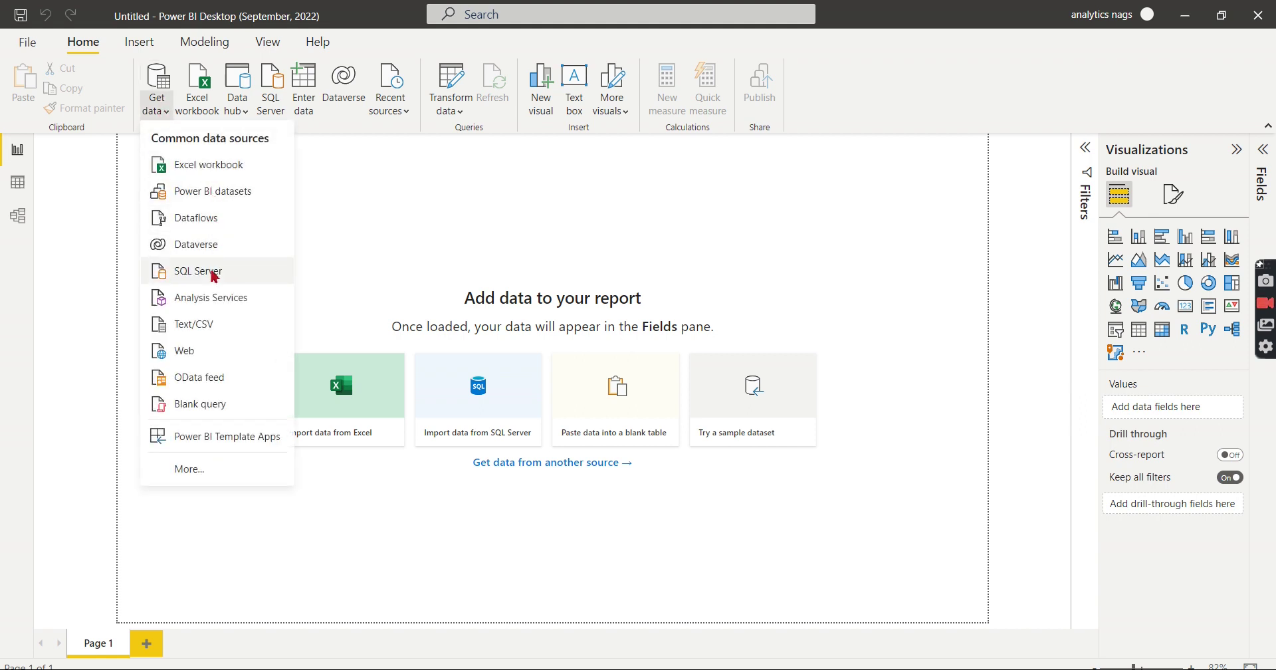
pyautogui.click(216, 271)
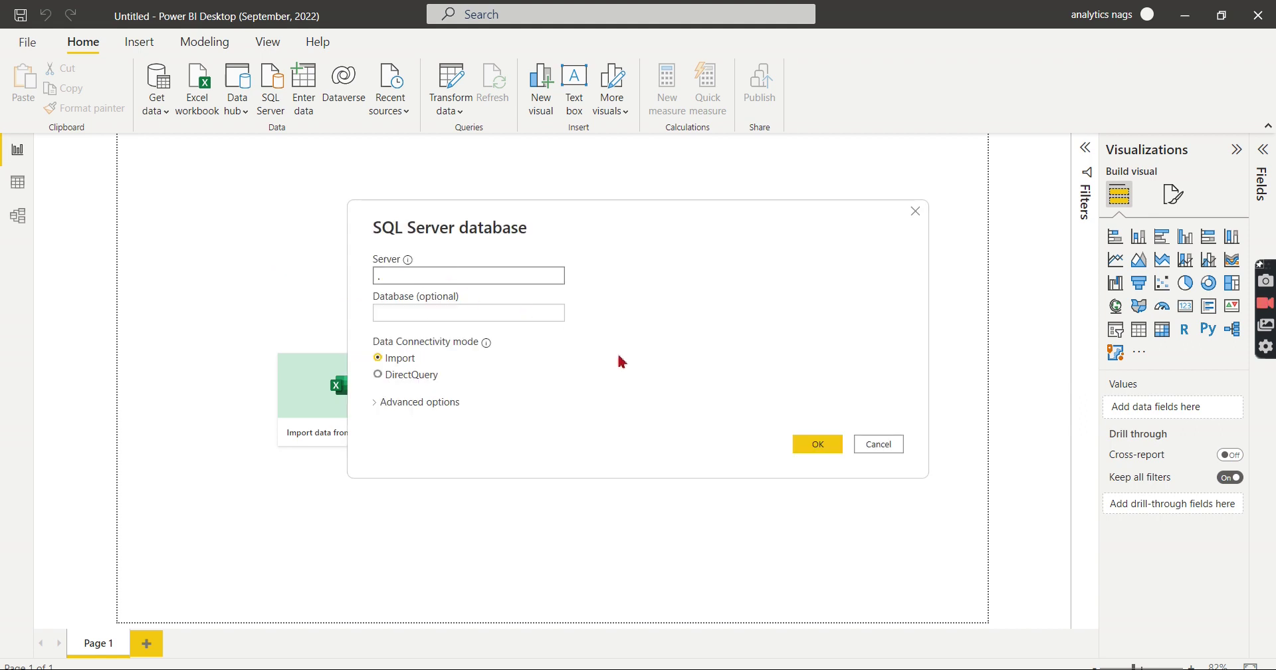
pyautogui.click(818, 445)
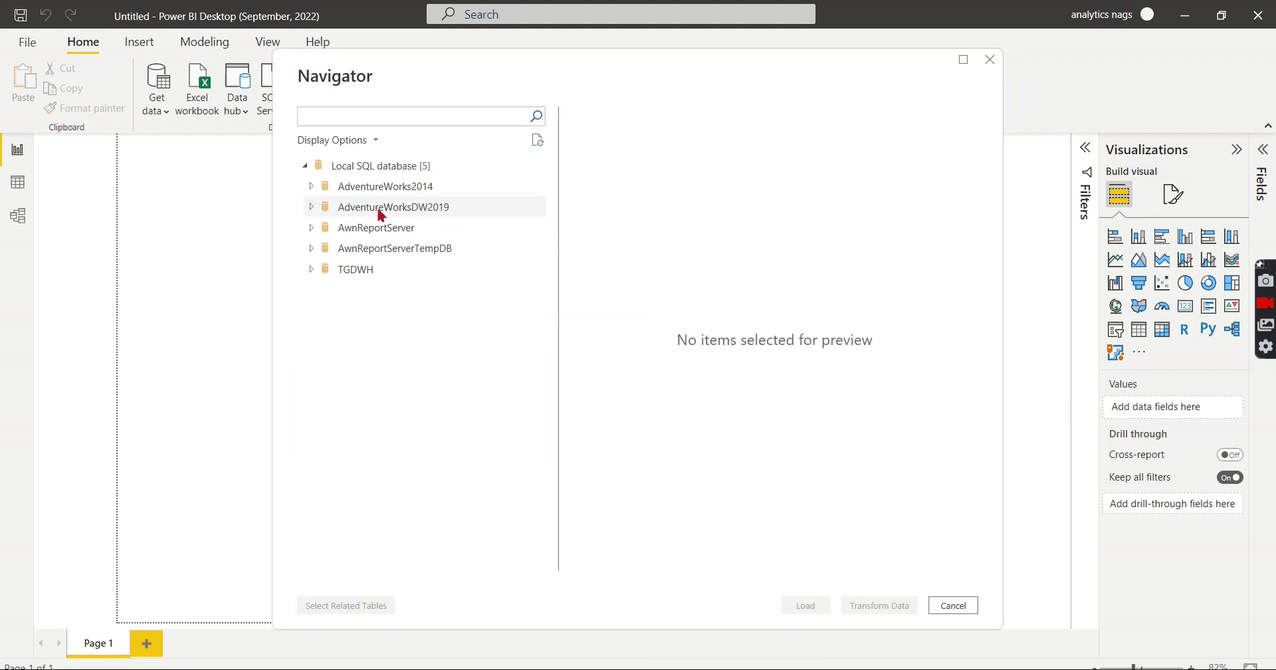
# Step: Load FactInternetSales and its related AdventureWorksDW2019 tables, excluding FactInternetSalesReason
pyautogui.click(381, 214)
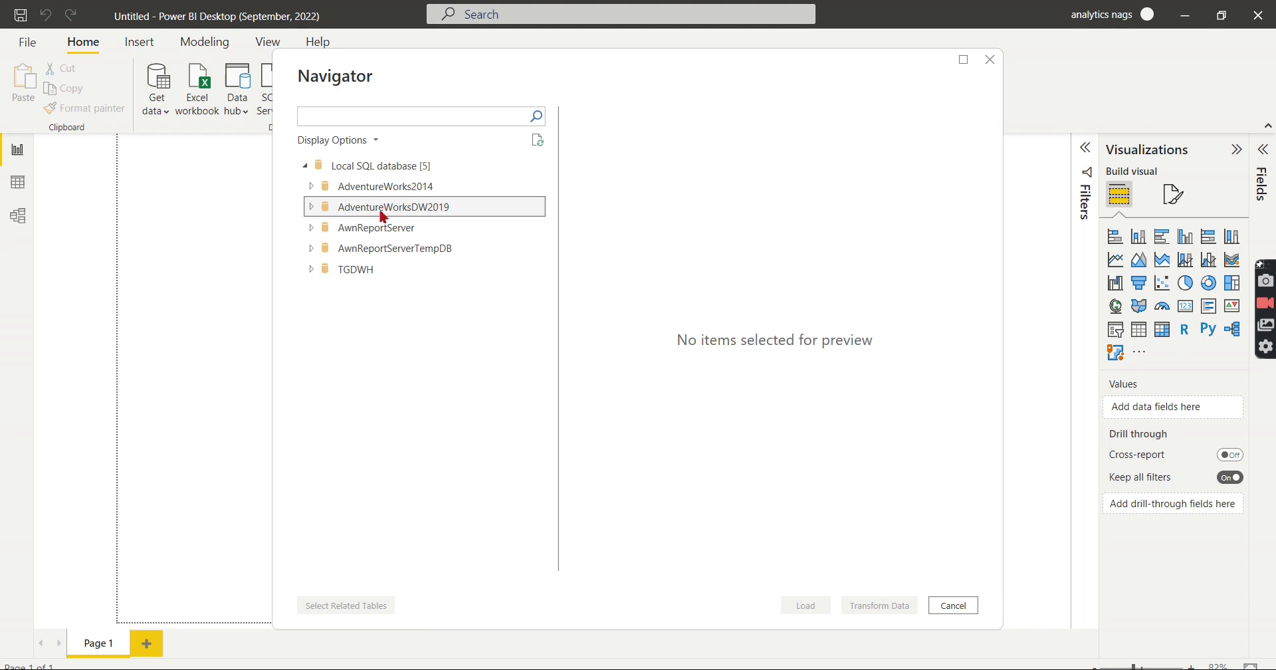
pyautogui.click(311, 207)
pyautogui.scroll(-5, 398, 465)
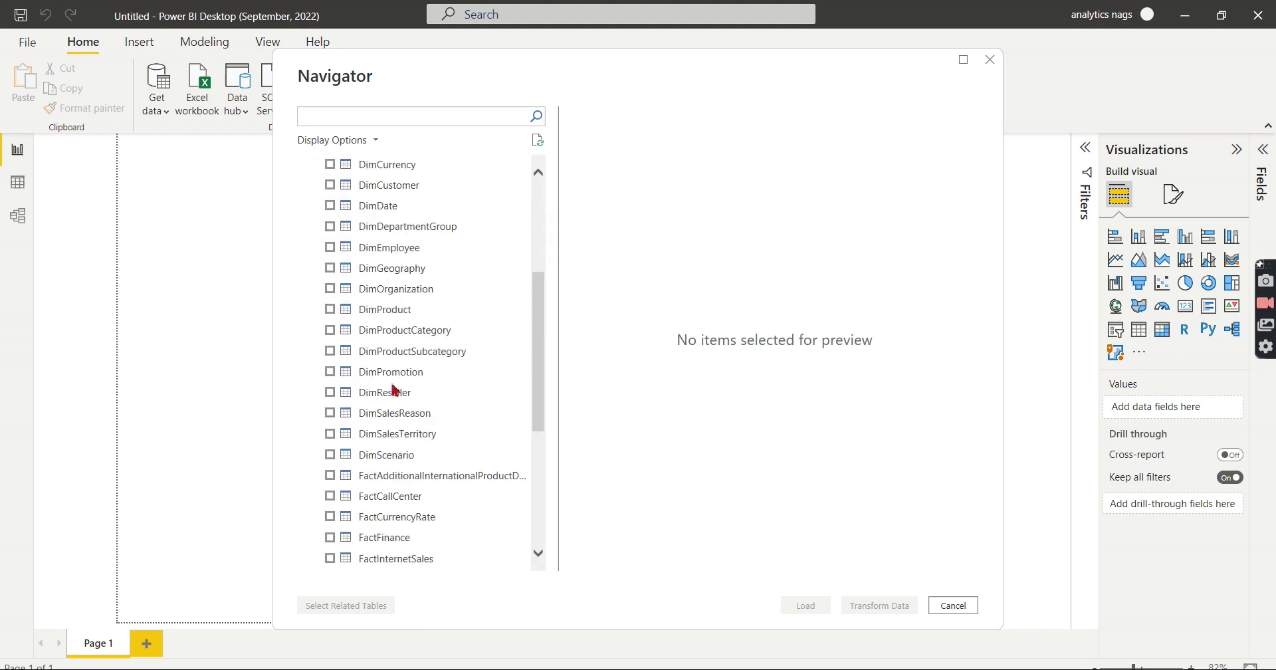
pyautogui.scroll(-5, 423, 444)
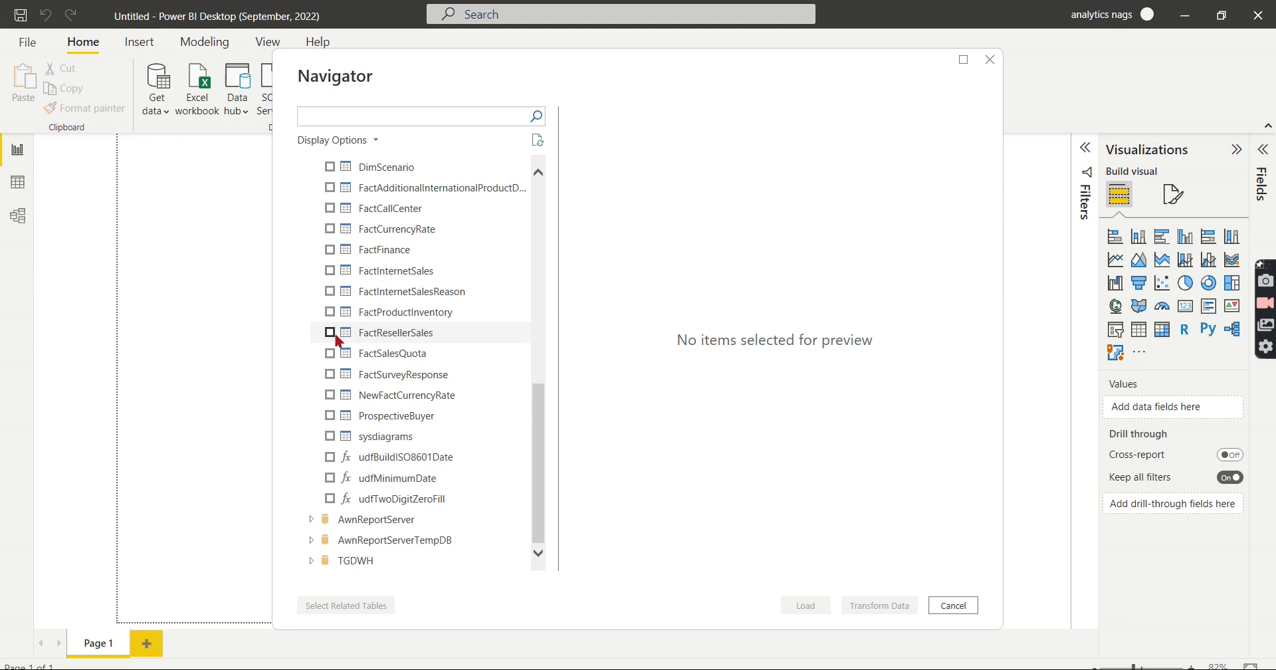
pyautogui.click(329, 270)
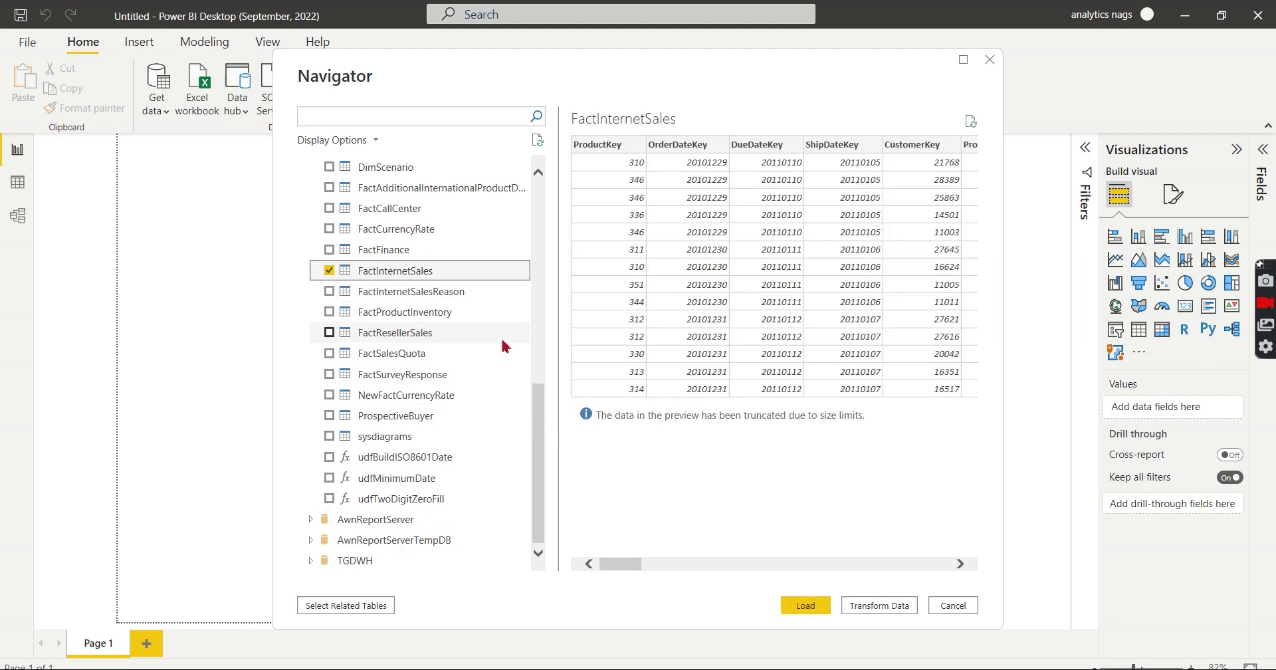
pyautogui.scroll(3, 505, 432)
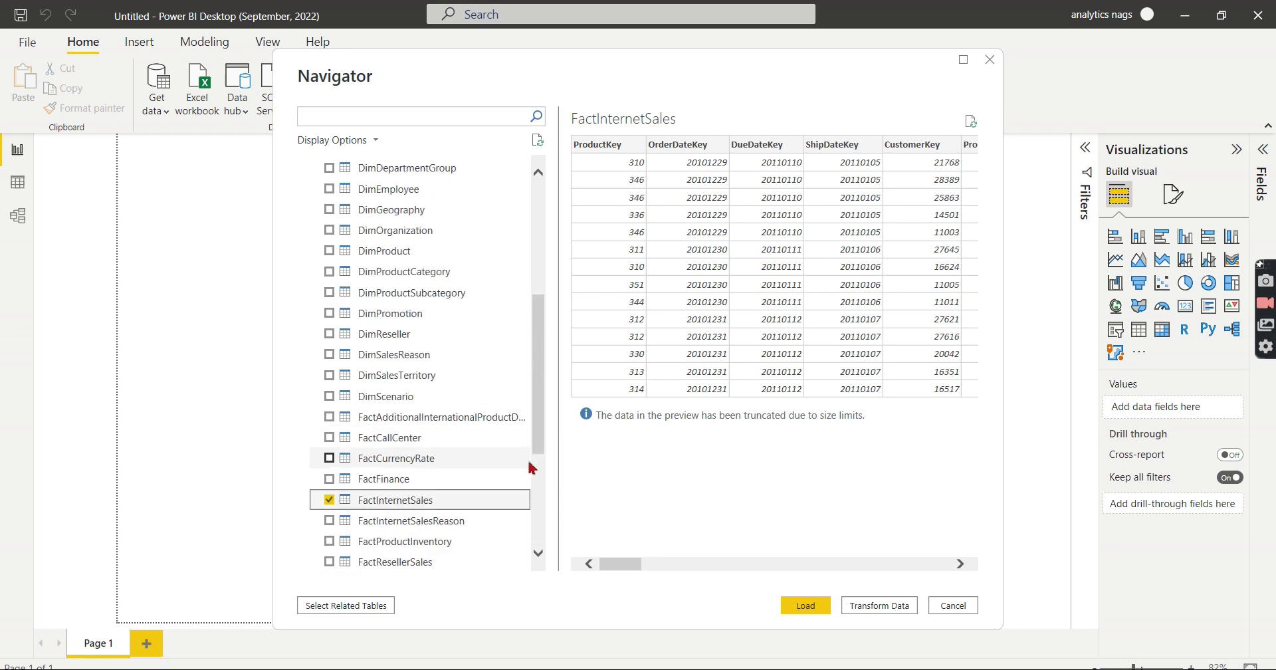
pyautogui.click(344, 605)
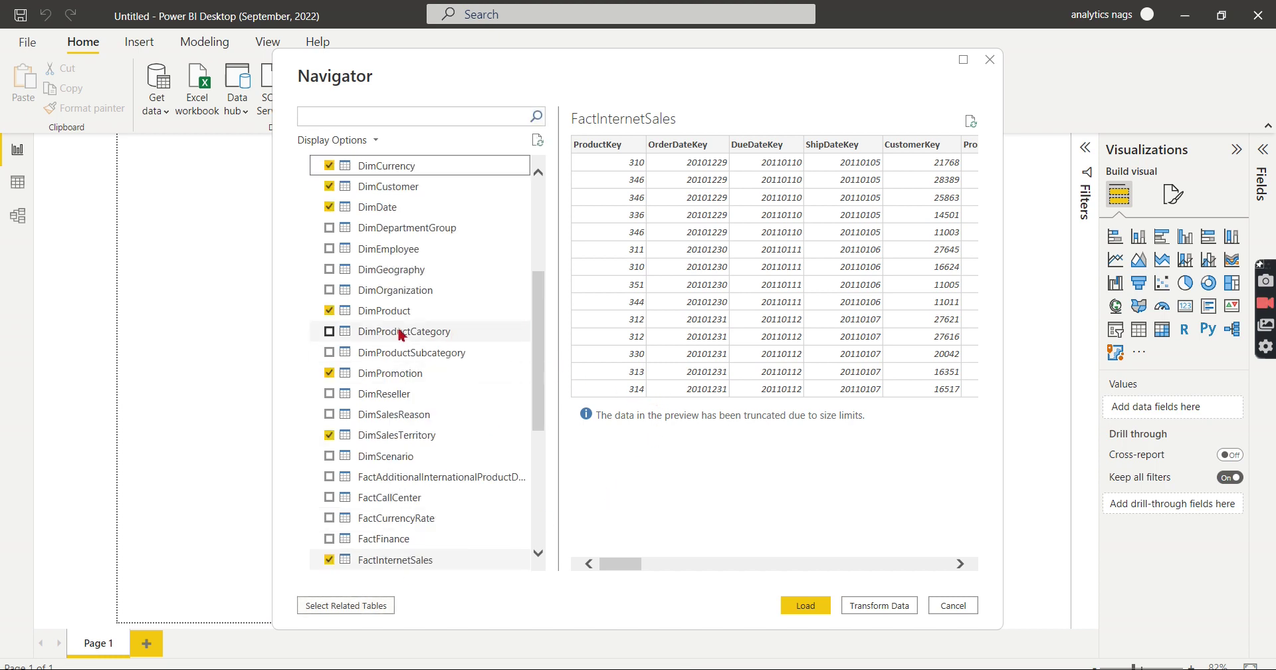
pyautogui.scroll(-3, 485, 502)
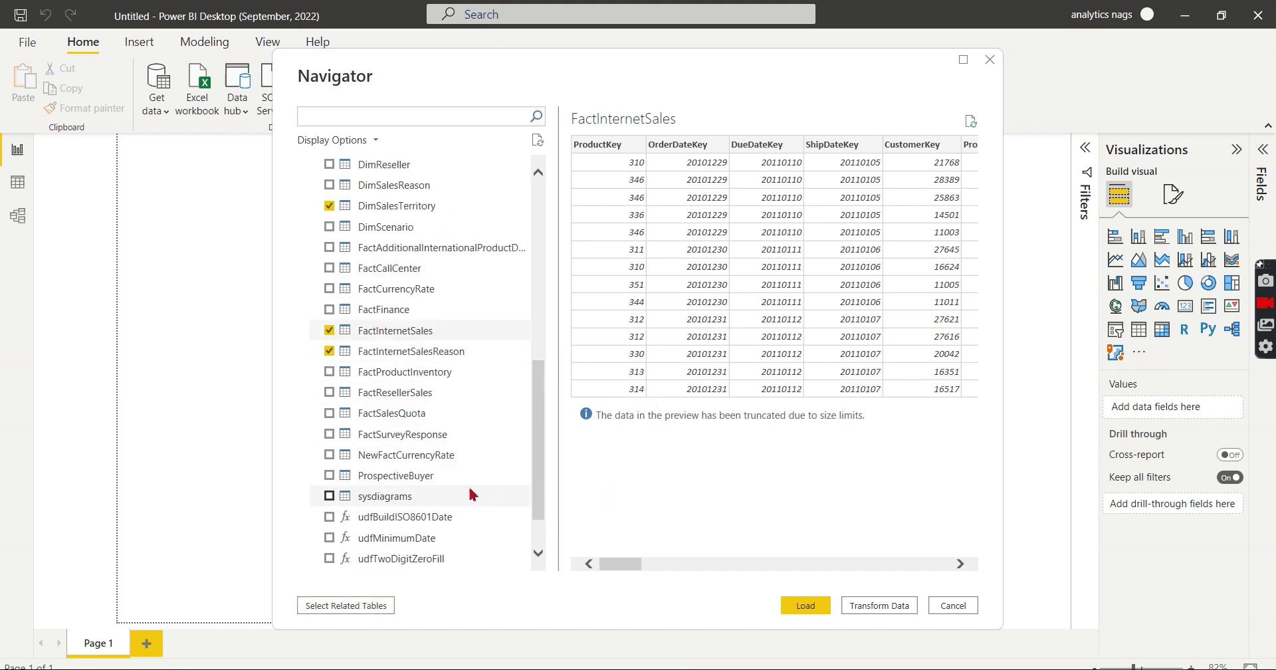
pyautogui.click(330, 351)
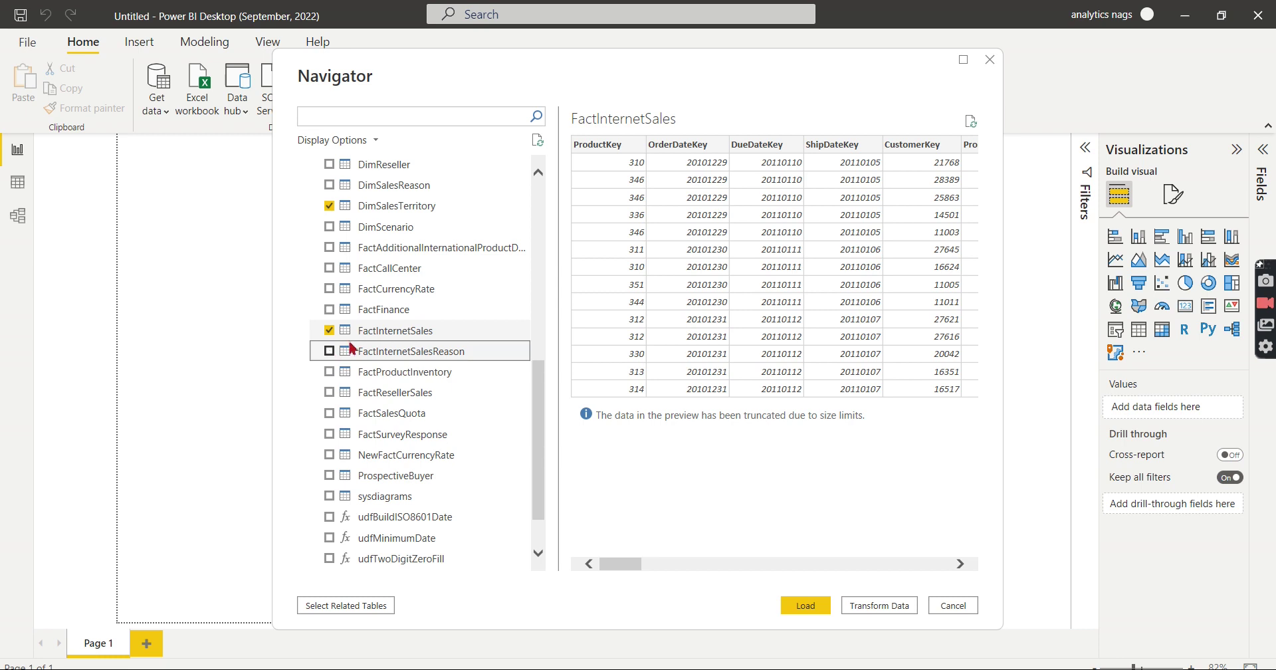
pyautogui.scroll(3, 412, 372)
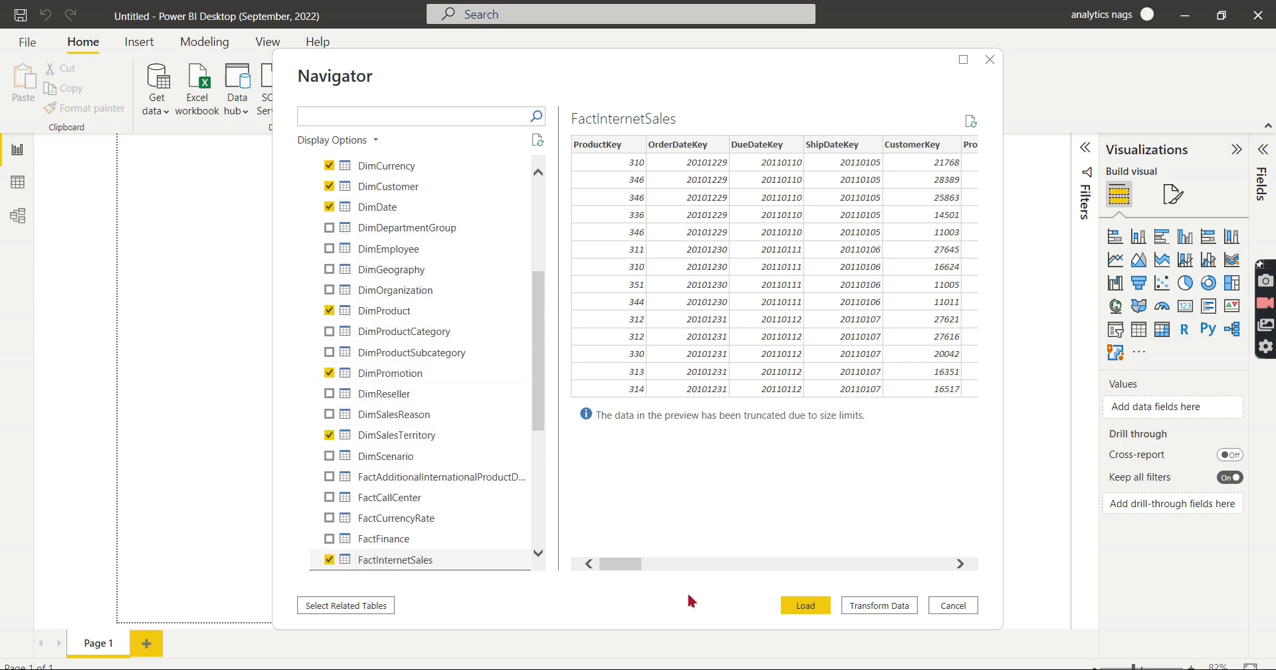
pyautogui.click(806, 606)
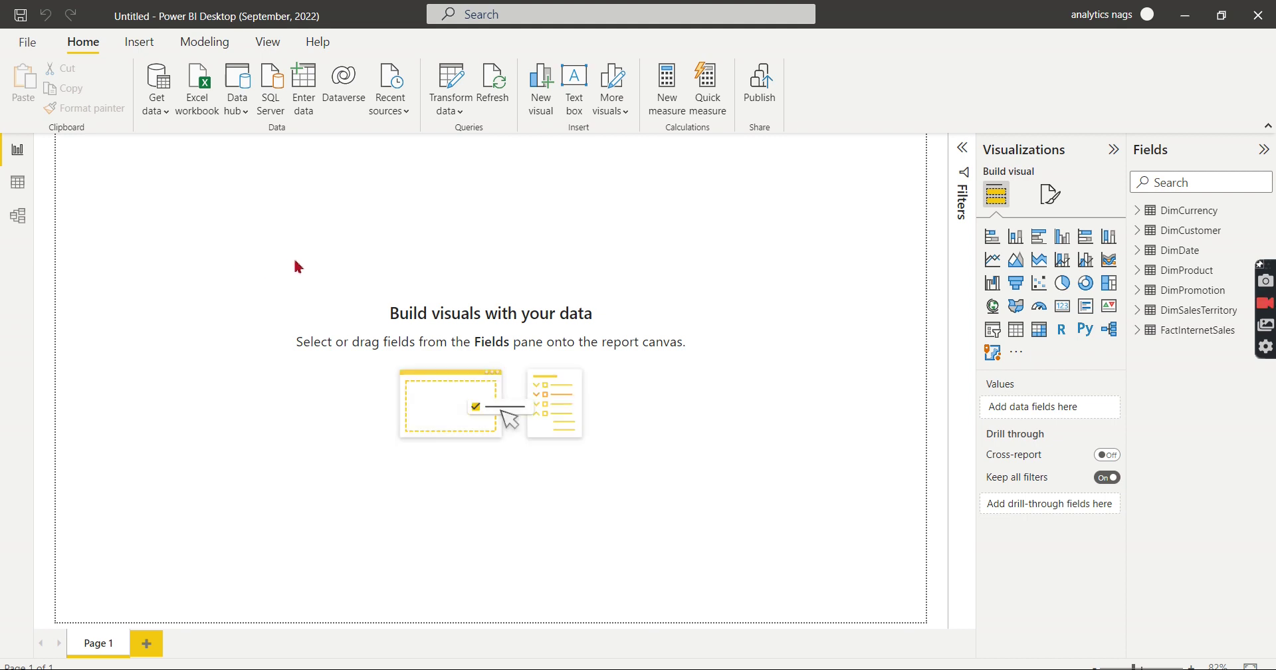
# Step: Start saving the newly loaded report with Ctrl+S
pyautogui.hotkey('ctrl', 's')
pyautogui.write('F')
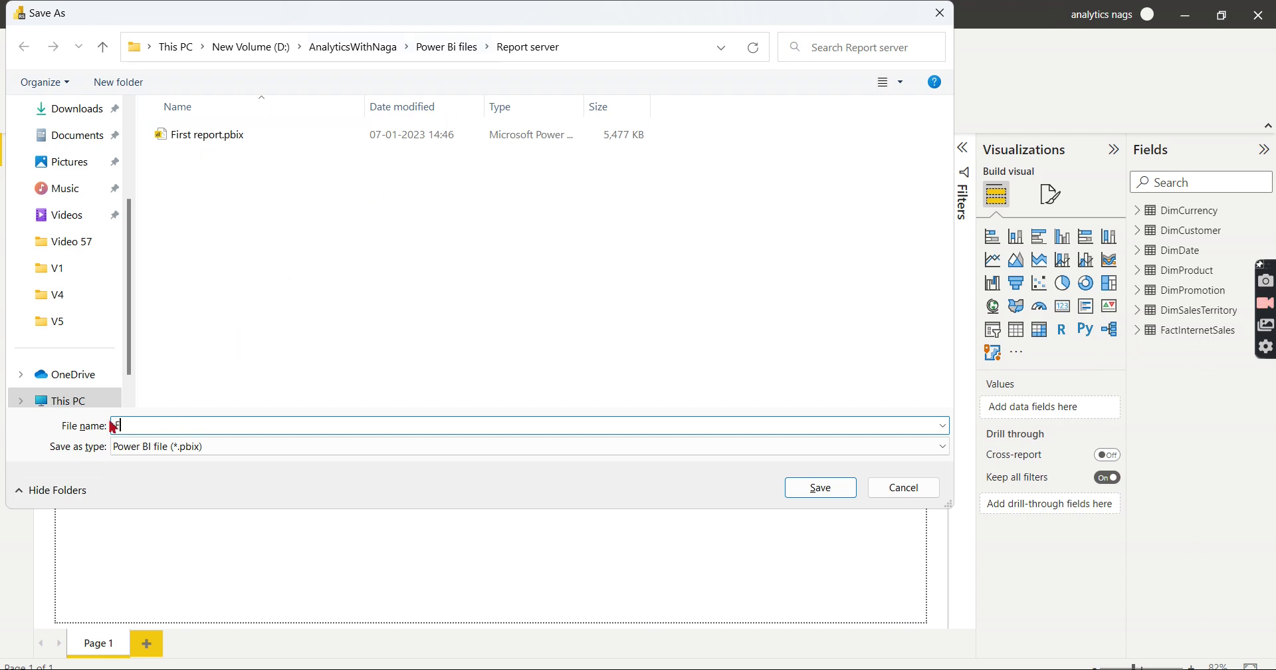
# Step: Save as 'First Dashboard', collapse Visualizations, use the simplified ribbon, and switch to Data view
pyautogui.write('irst')
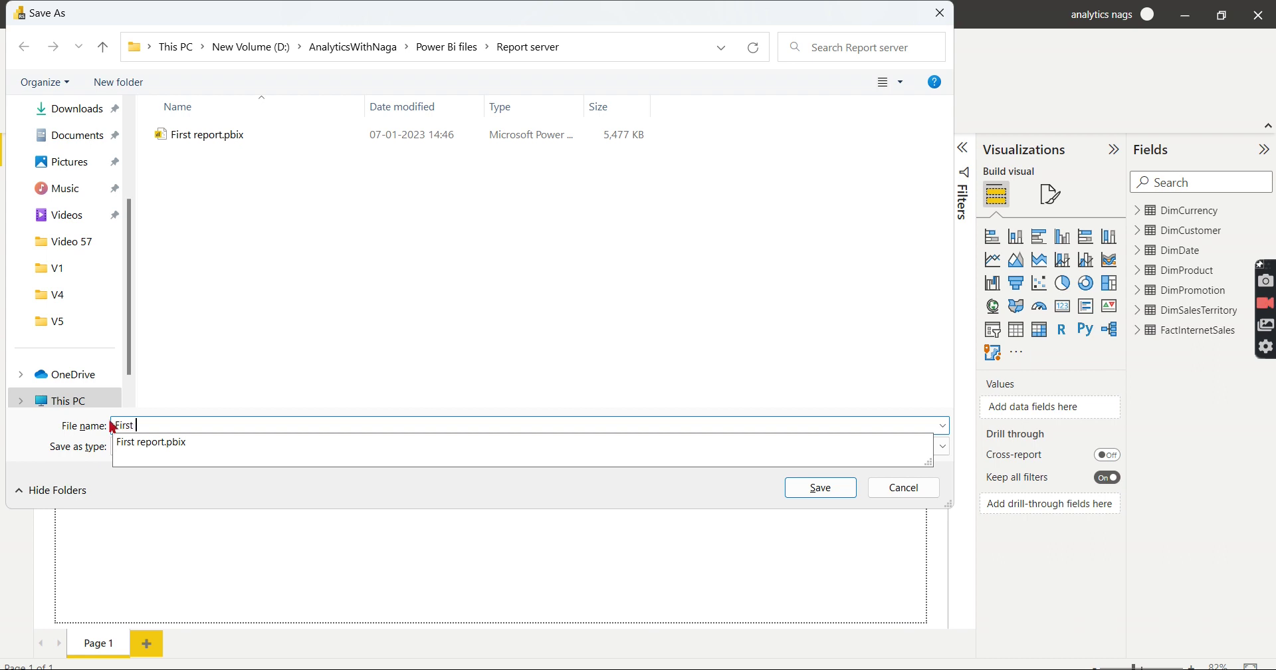
pyautogui.write('Dashboar')
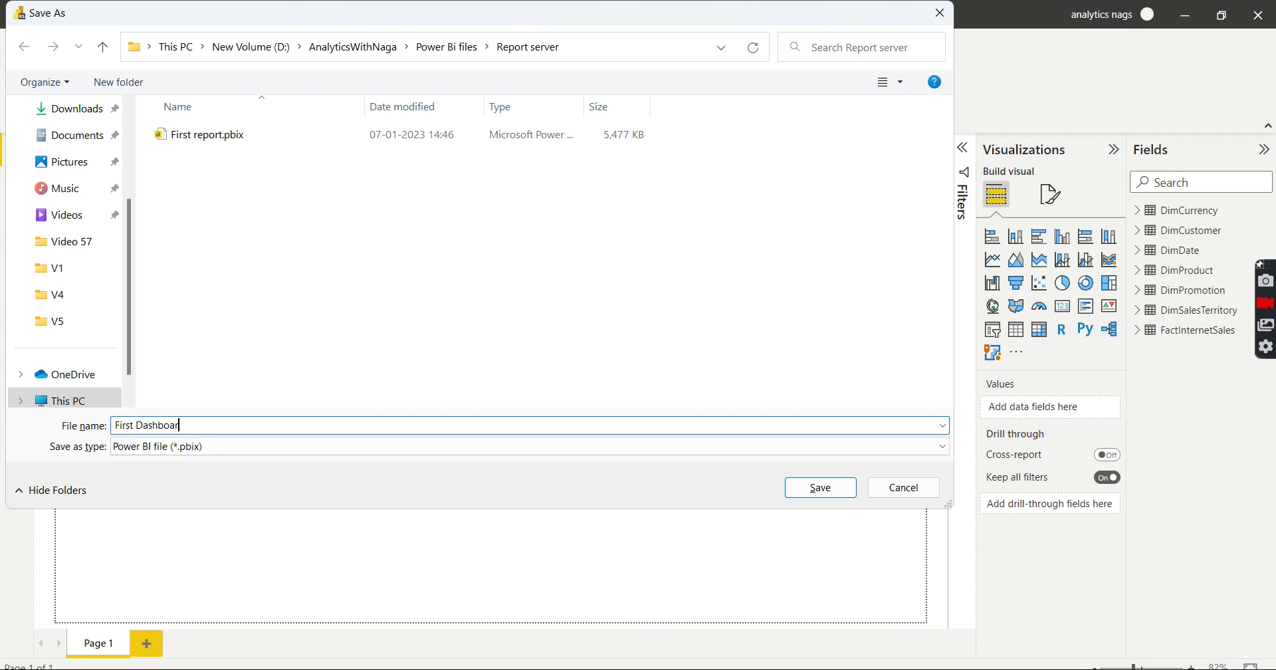
pyautogui.write('d')
pyautogui.click(849, 486)
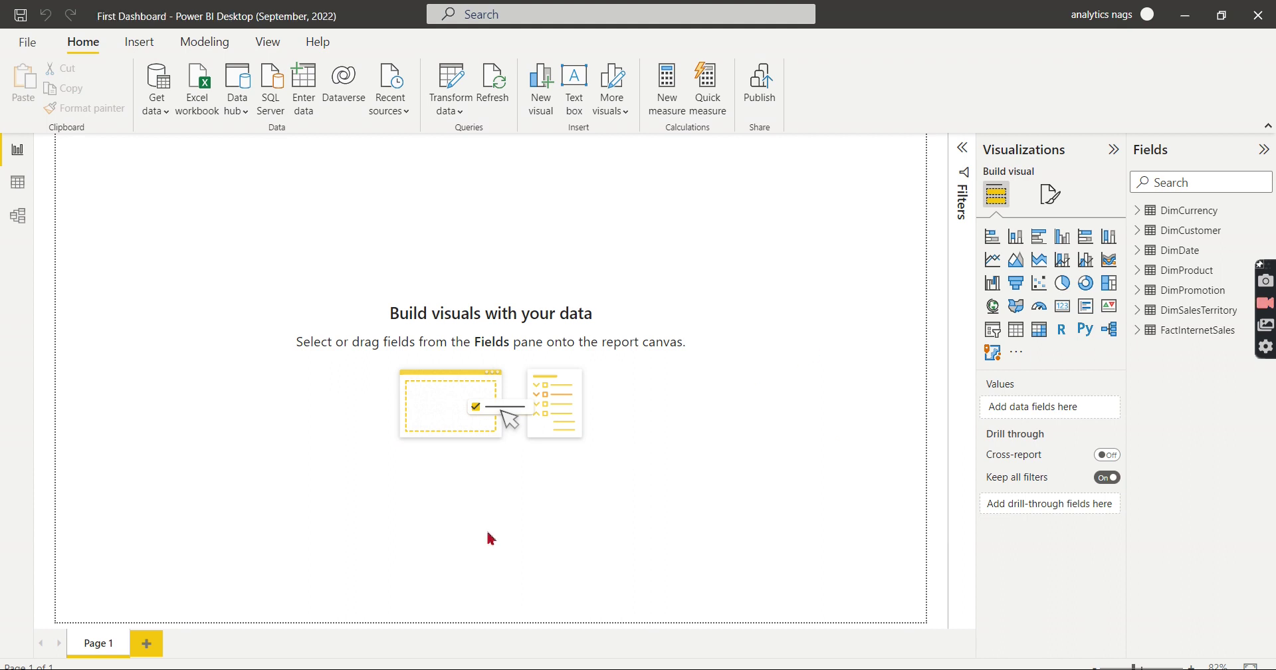
pyautogui.click(1113, 150)
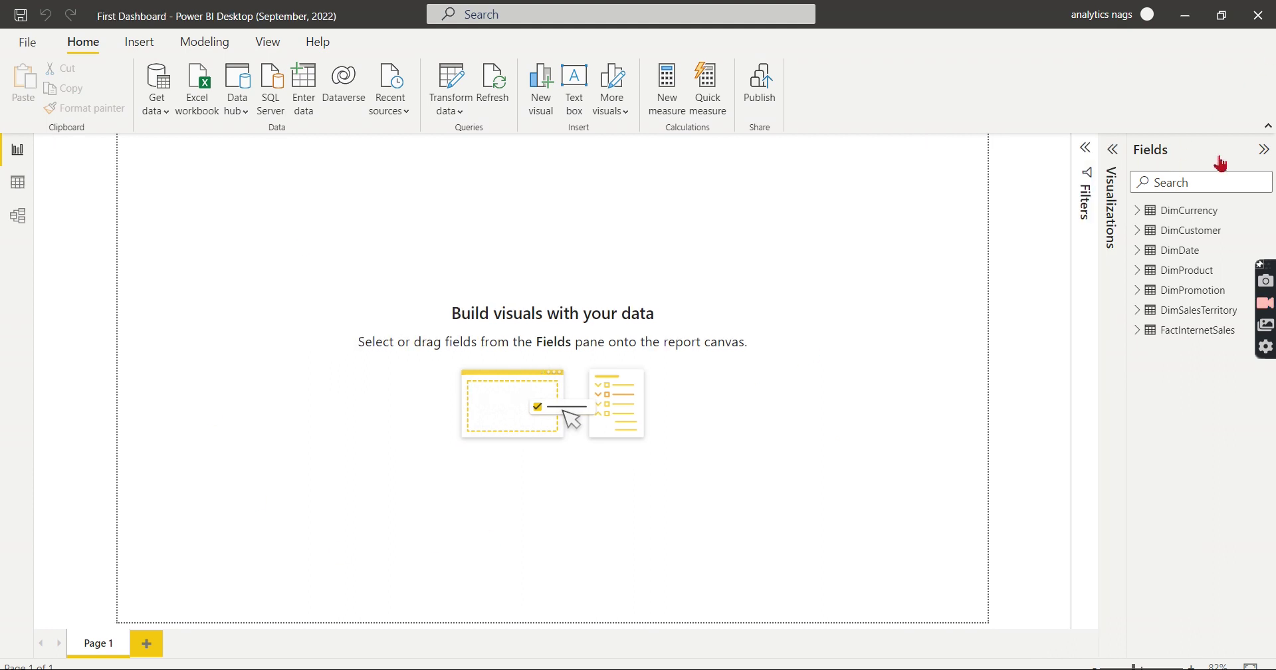
pyautogui.click(1264, 149)
pyautogui.click(1267, 125)
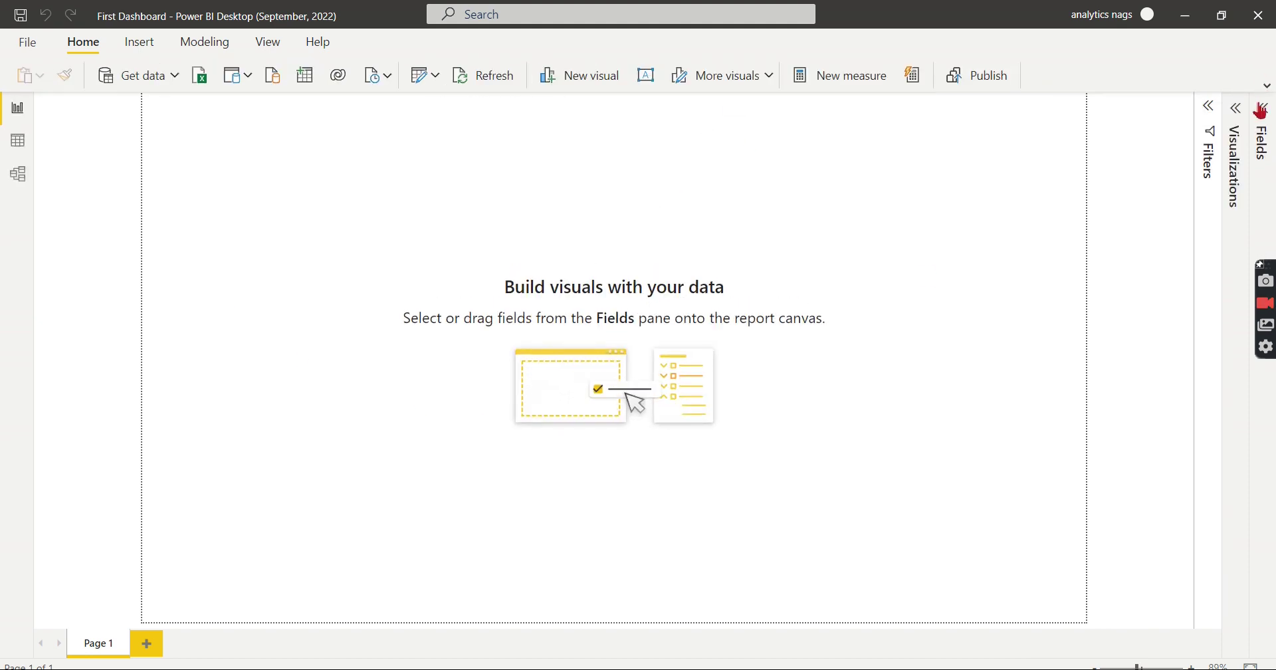
pyautogui.click(1263, 108)
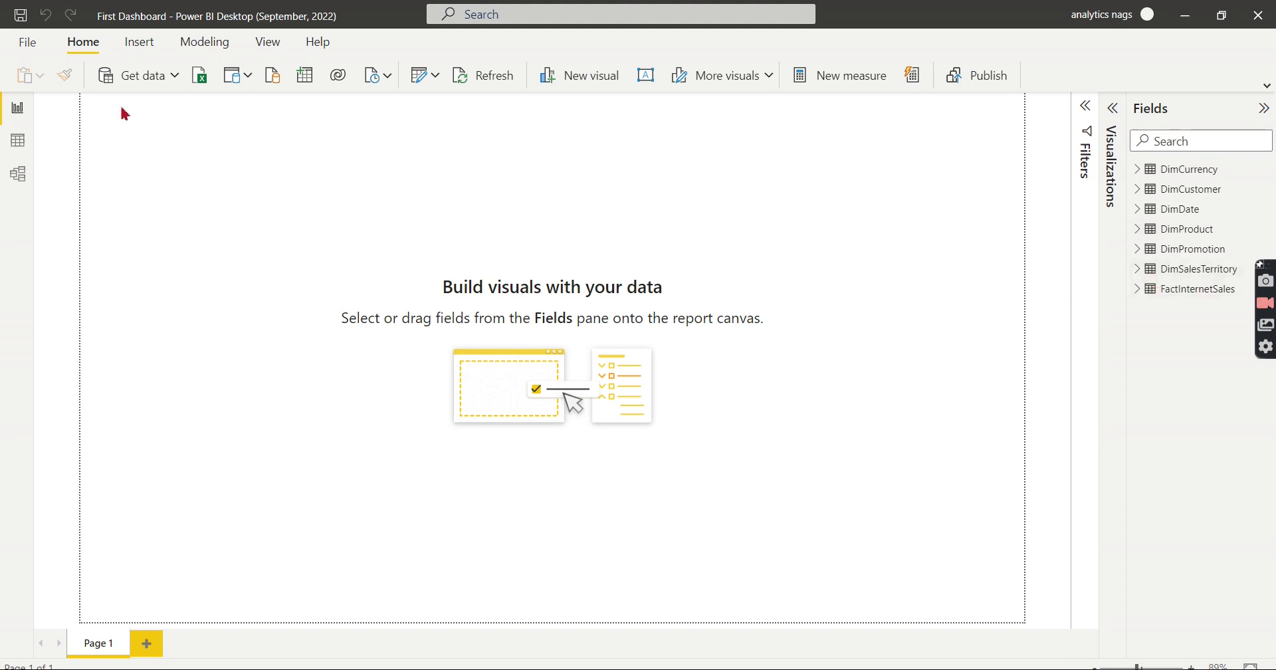
pyautogui.click(17, 140)
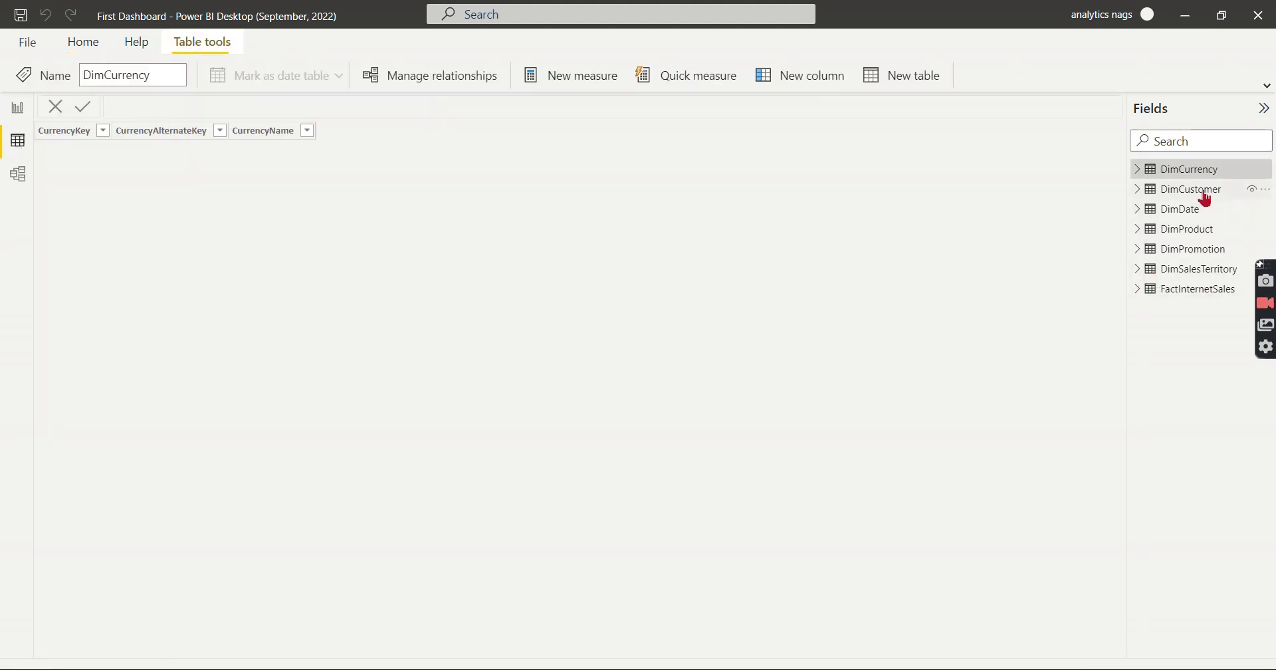
# Step: Review DimCustomer rows, then in Model view begin deleting a FactInternetSales–DimDate relationship
pyautogui.click(1201, 191)
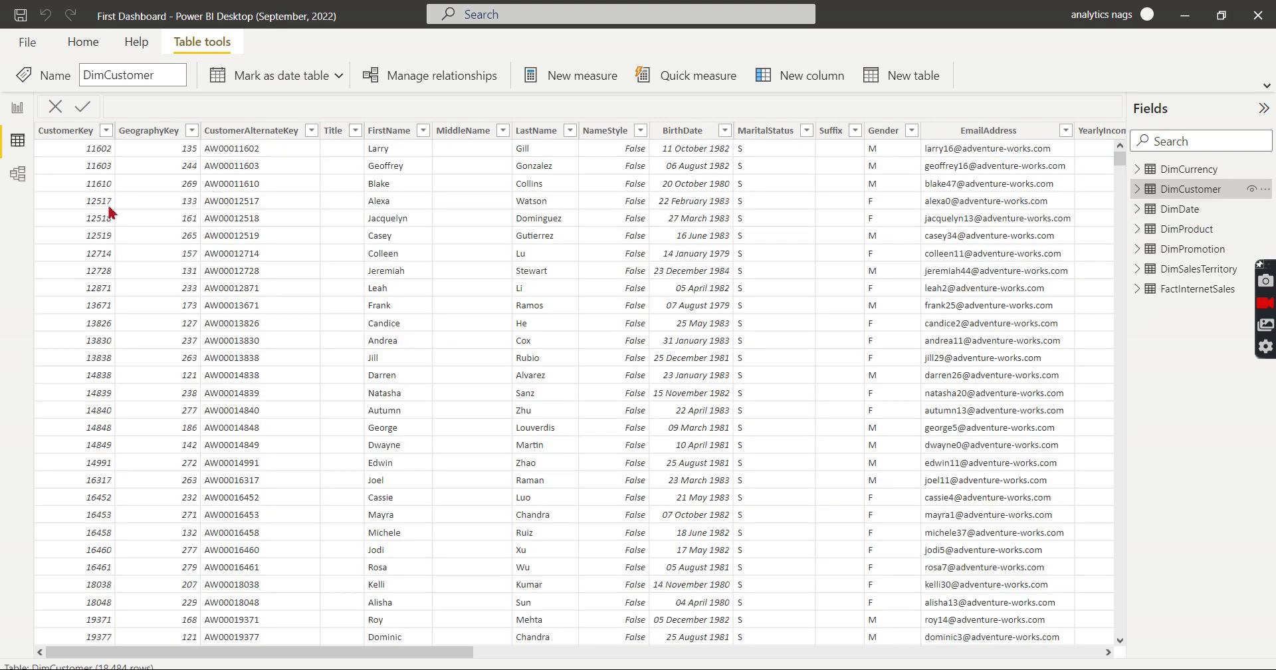
pyautogui.click(20, 175)
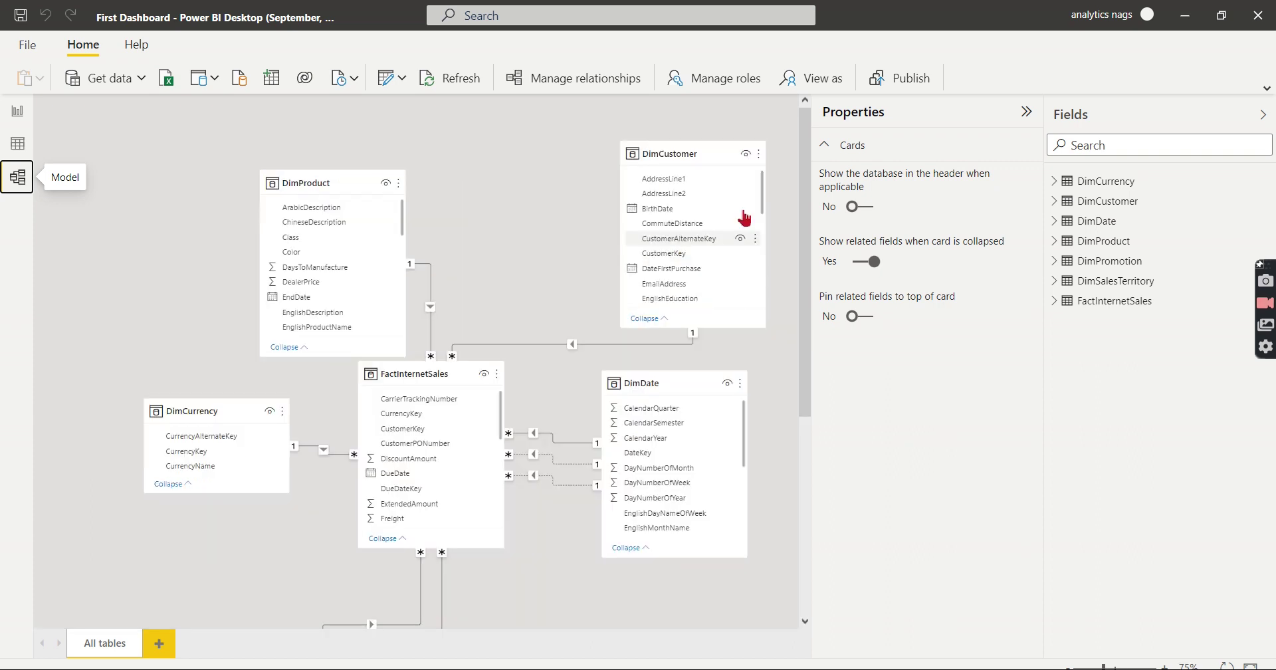
pyautogui.click(1028, 111)
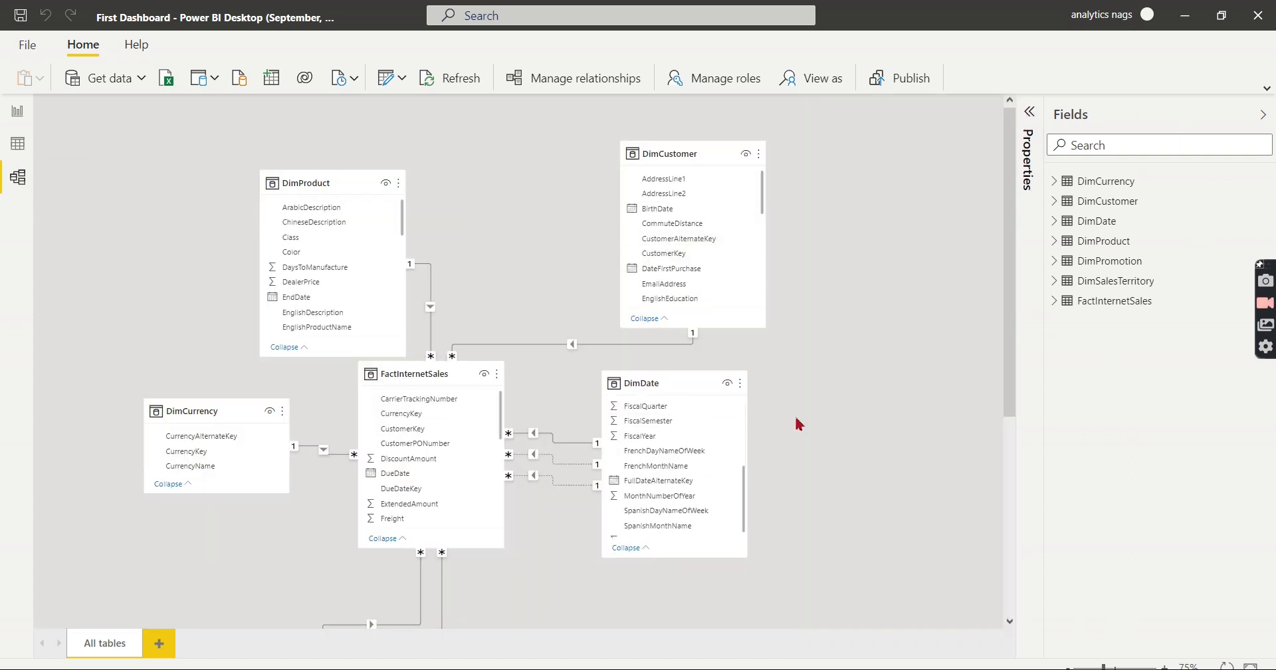
pyautogui.scroll(-5, 671, 465)
pyautogui.scroll(-5, 526, 539)
pyautogui.scroll(3, 525, 494)
pyautogui.scroll(3, 525, 494)
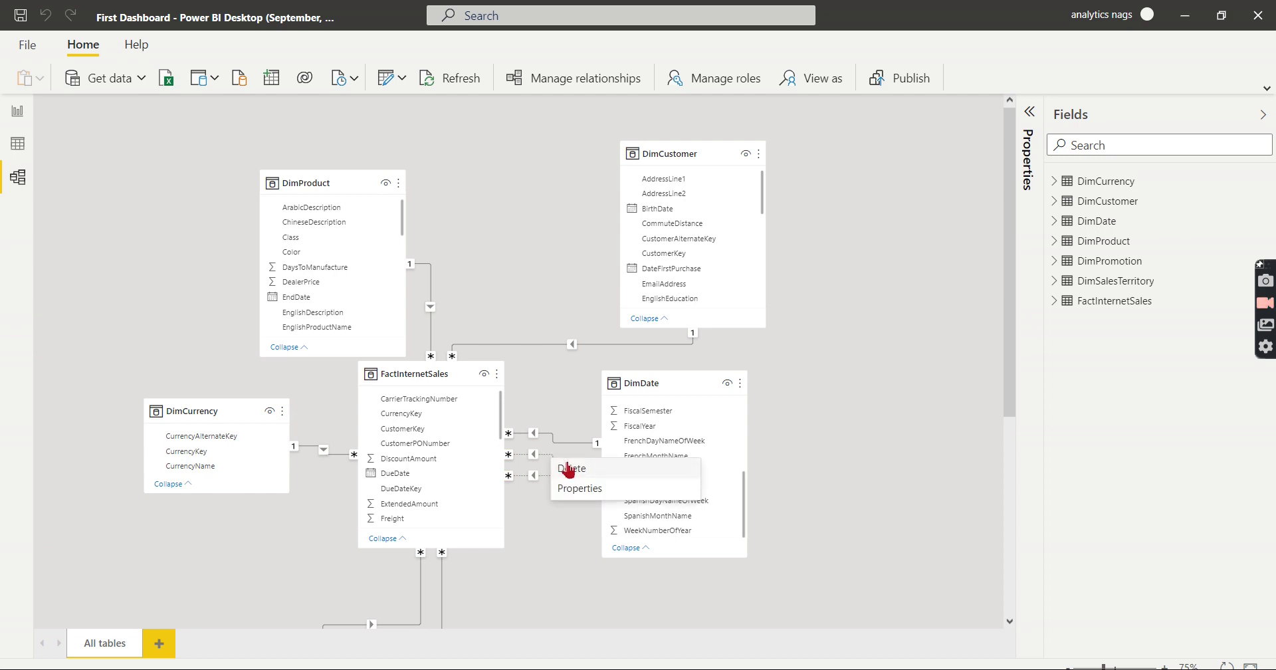
pyautogui.press('Delete')
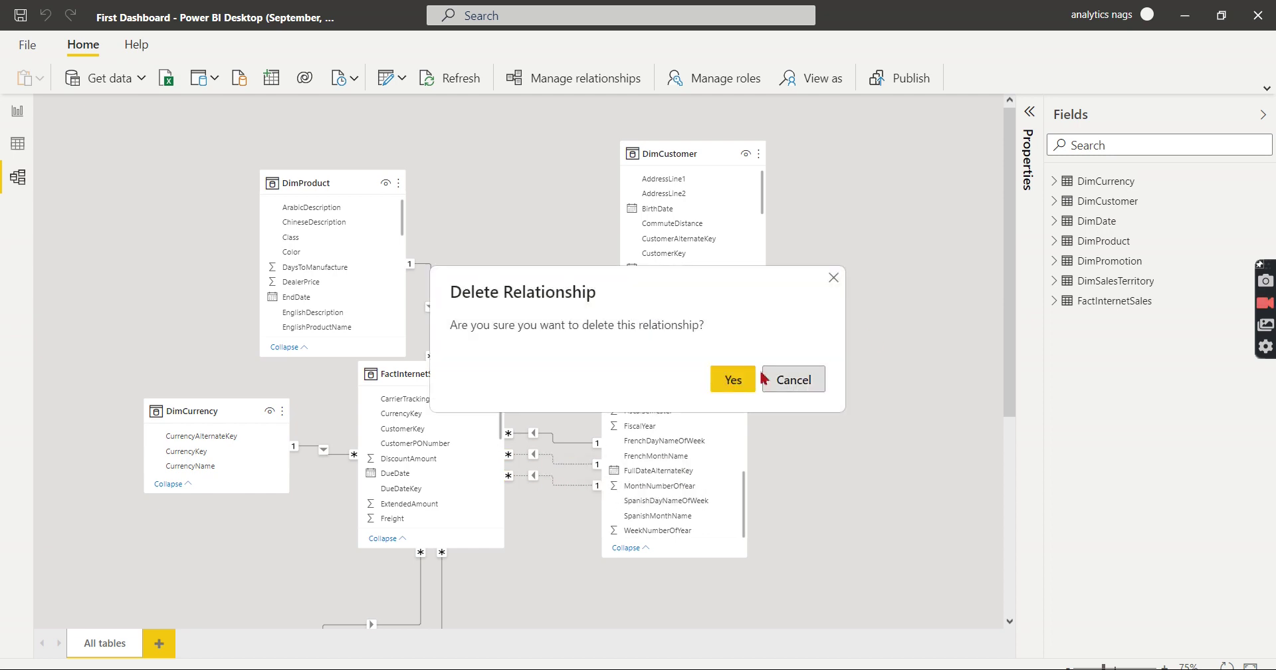
# Step: Delete the duplicate FactInternetSales–DimDate relationship from the model diagram
pyautogui.click(791, 379)
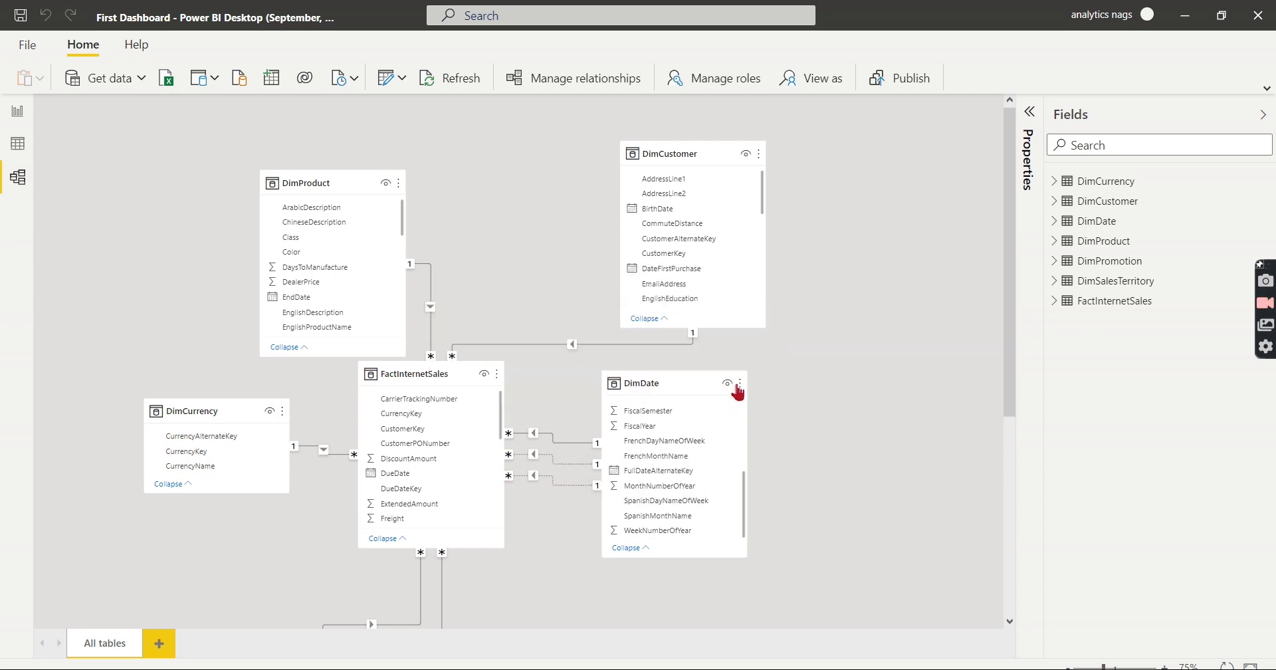
pyautogui.rightClick(562, 481)
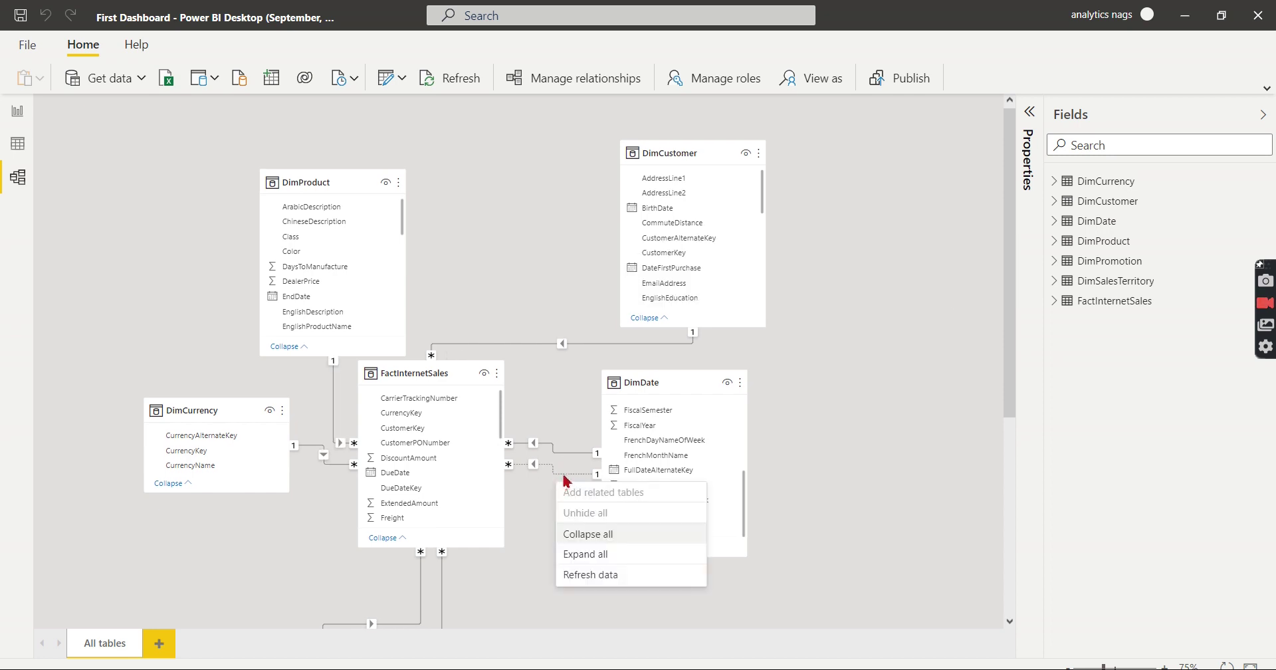
pyautogui.scroll(-1, 561, 476)
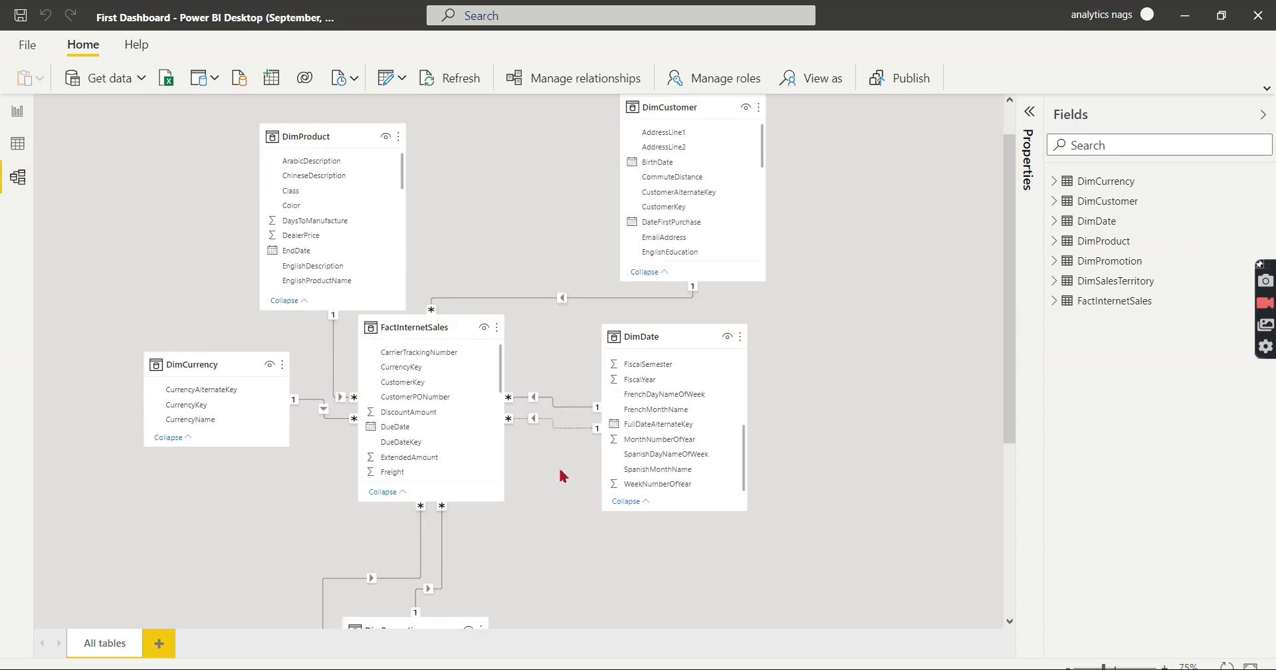
pyautogui.rightClick(561, 433)
pyautogui.click(569, 436)
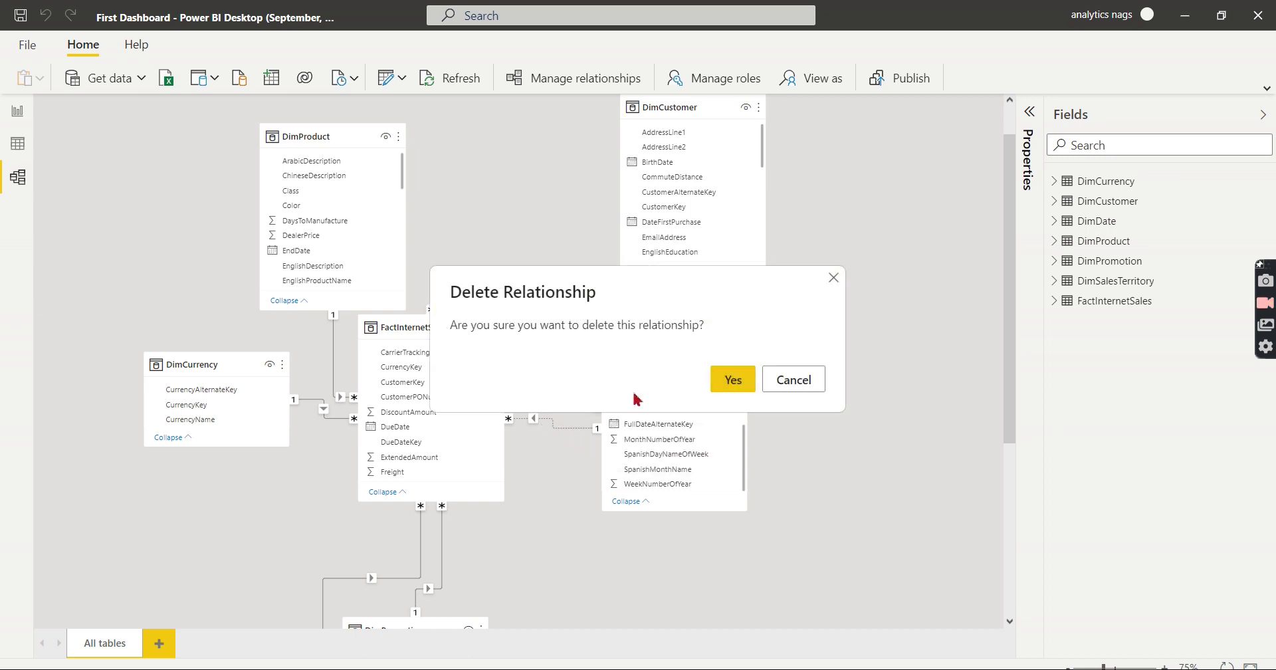
pyautogui.click(731, 380)
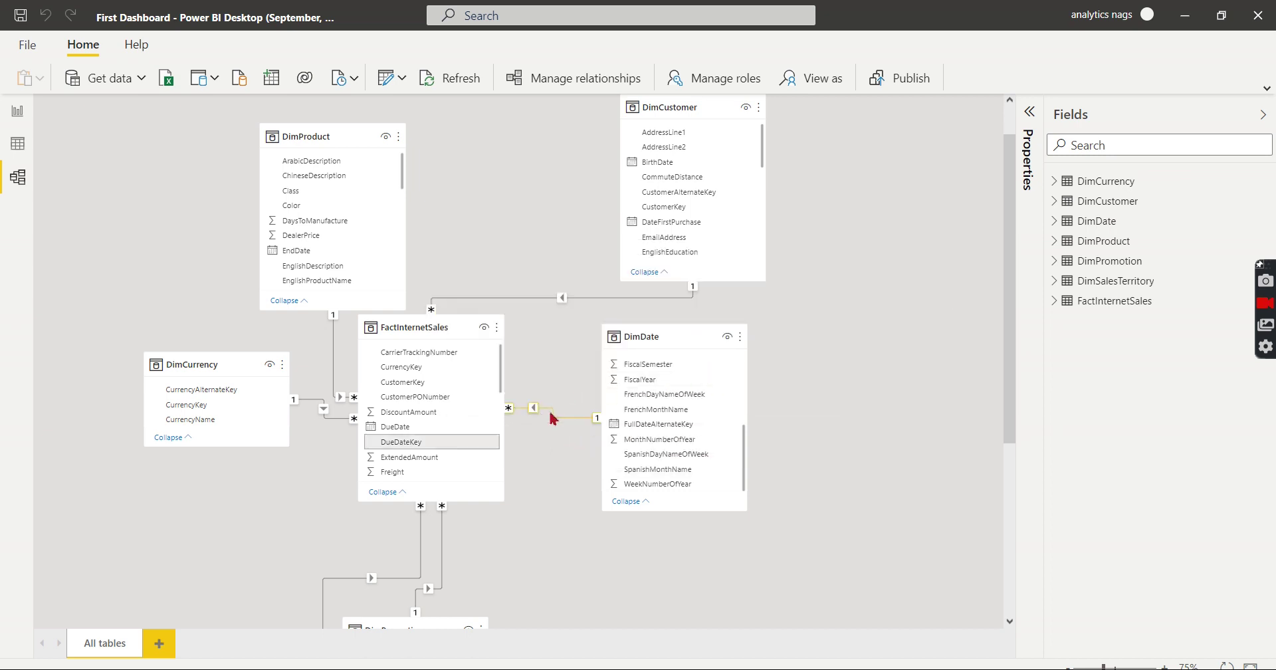
# Step: Change the remaining date relationship to join OrderDateKey to DimDate's DateKey
pyautogui.doubleClick(548, 419)
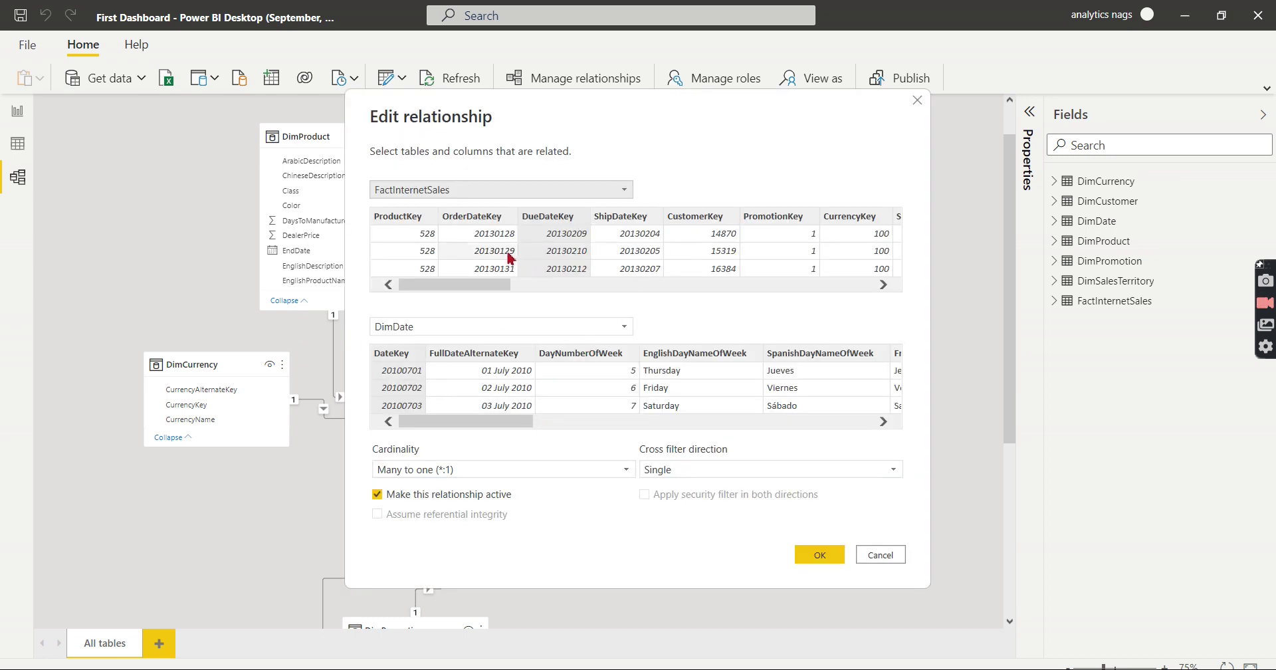
pyautogui.click(492, 218)
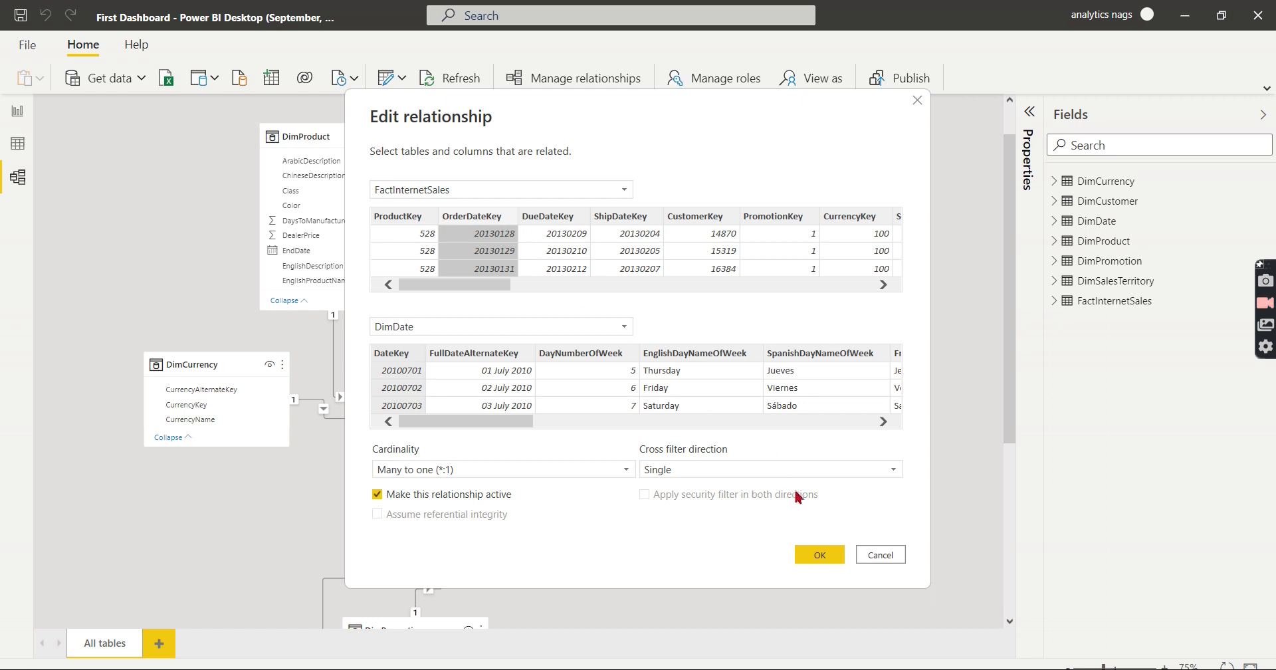
pyautogui.click(818, 555)
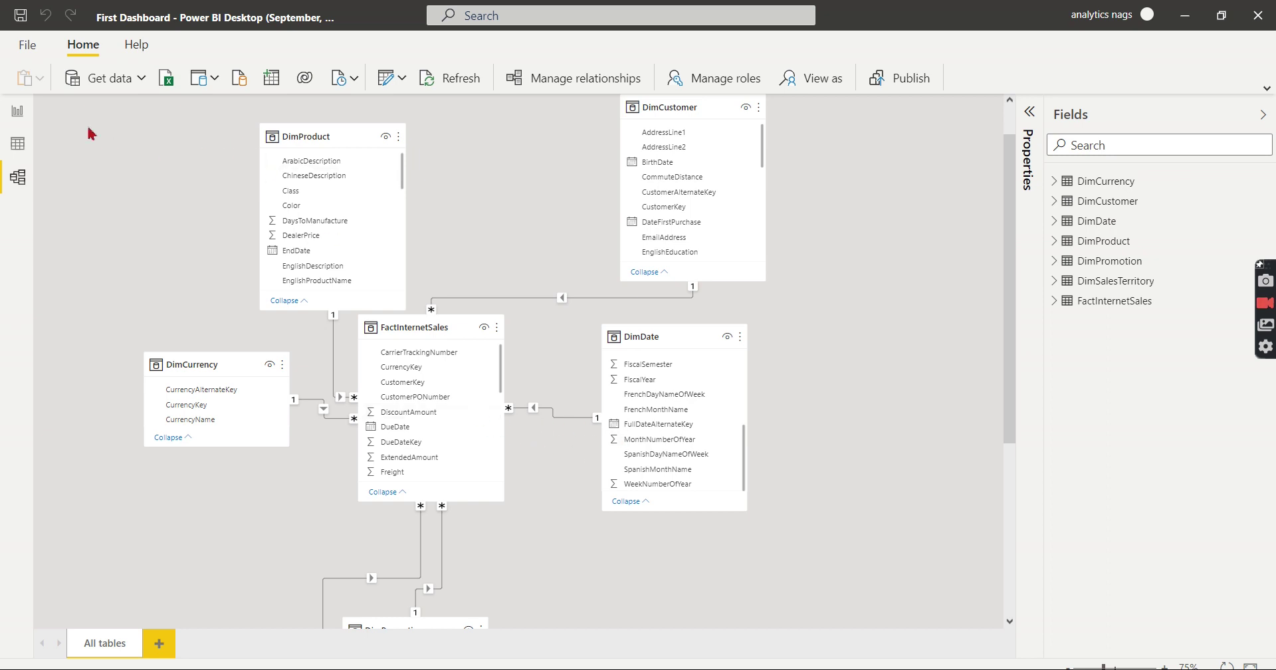
# Step: Place a top-left card showing total SalesAmount (₹29.36M) and shrink it to fit
pyautogui.click(14, 113)
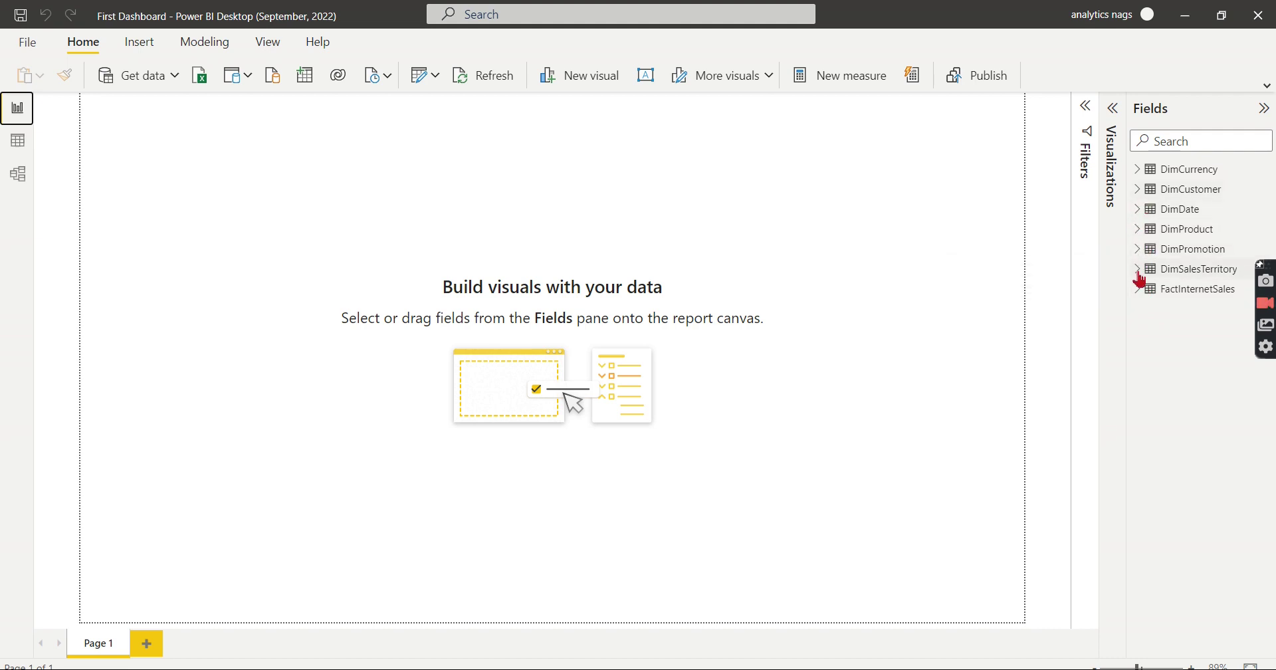
pyautogui.click(1138, 272)
pyautogui.click(1111, 124)
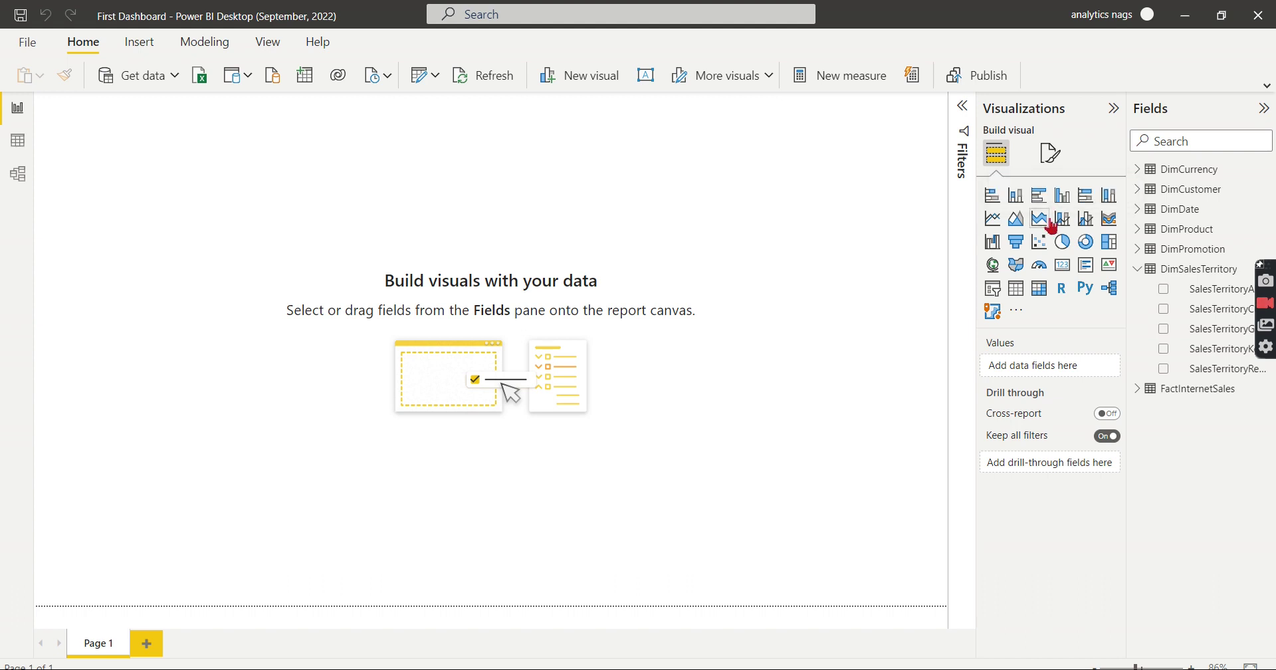
pyautogui.moveTo(1062, 261); pyautogui.dragTo(95, 118)
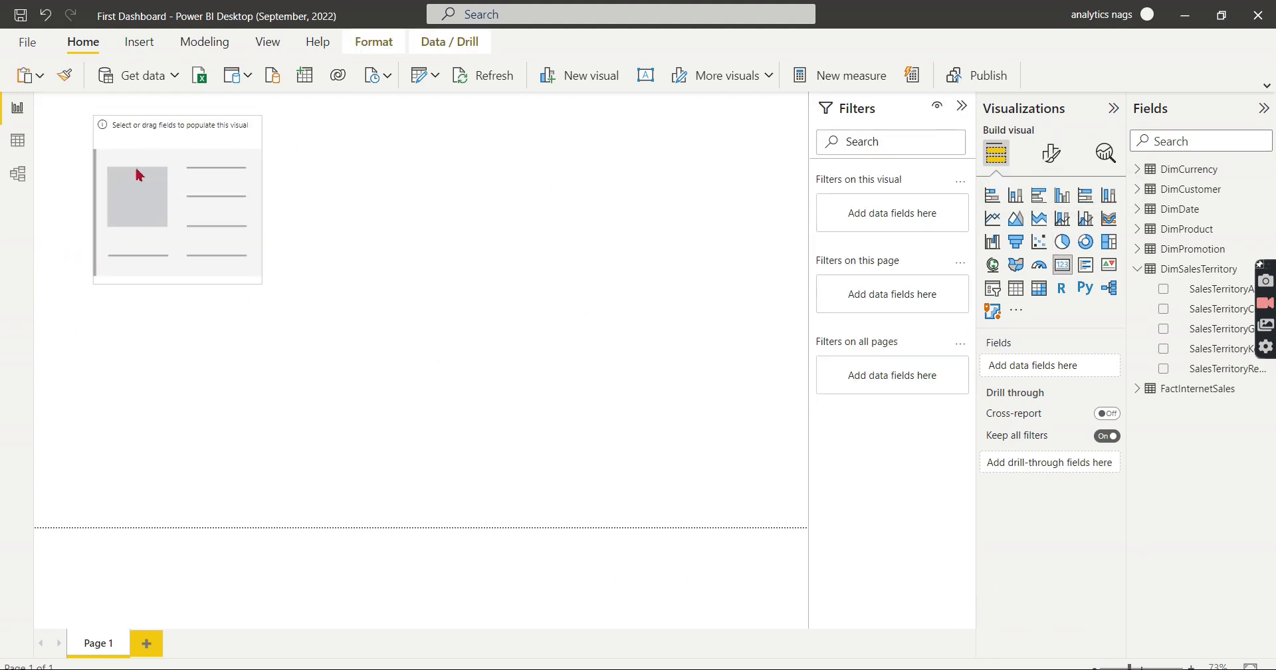
pyautogui.click(1138, 389)
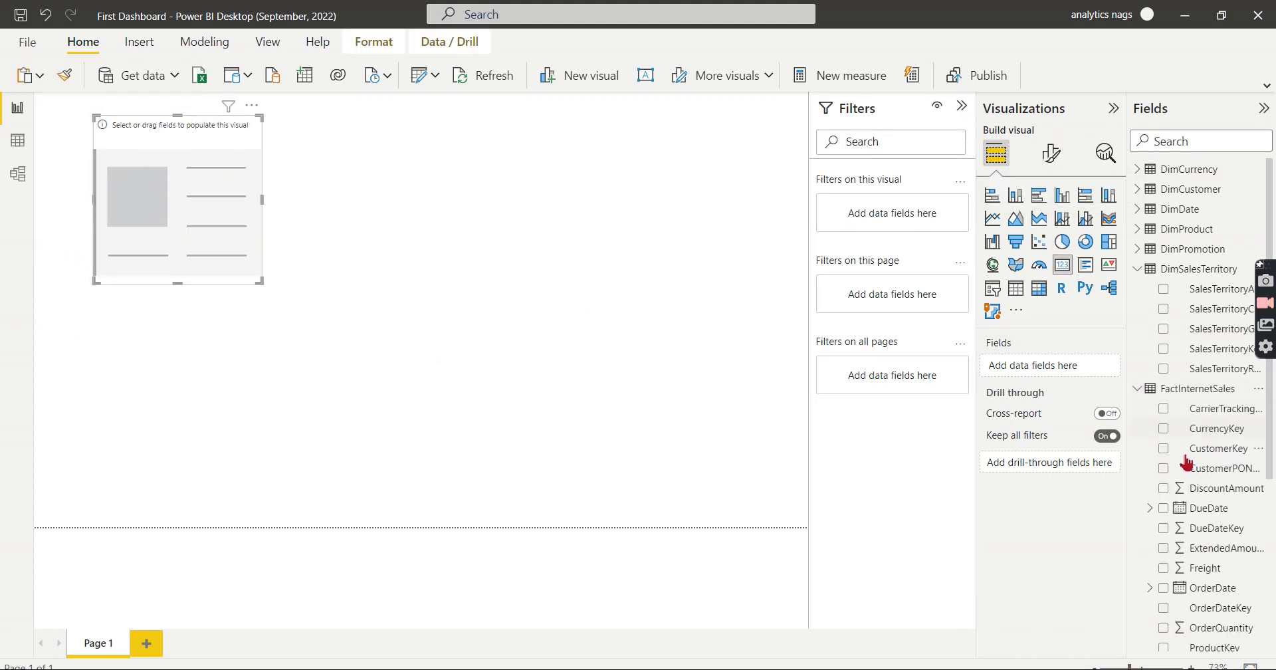
pyautogui.scroll(-3, 1190, 515)
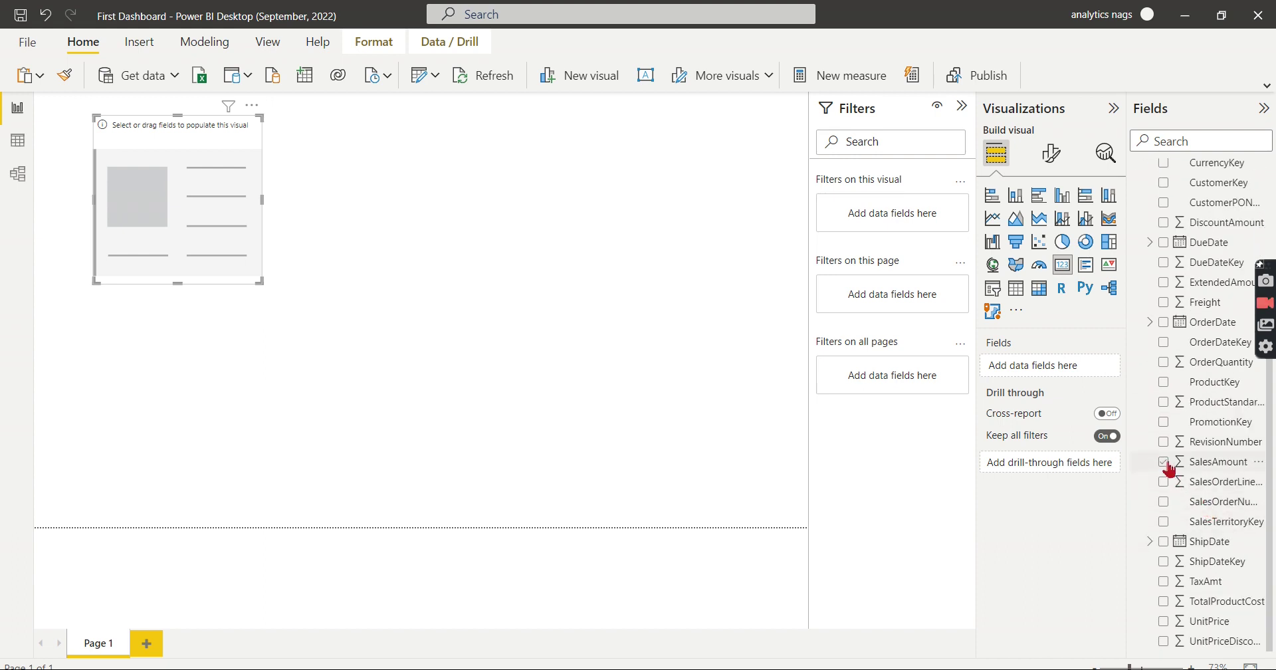
pyautogui.click(1163, 461)
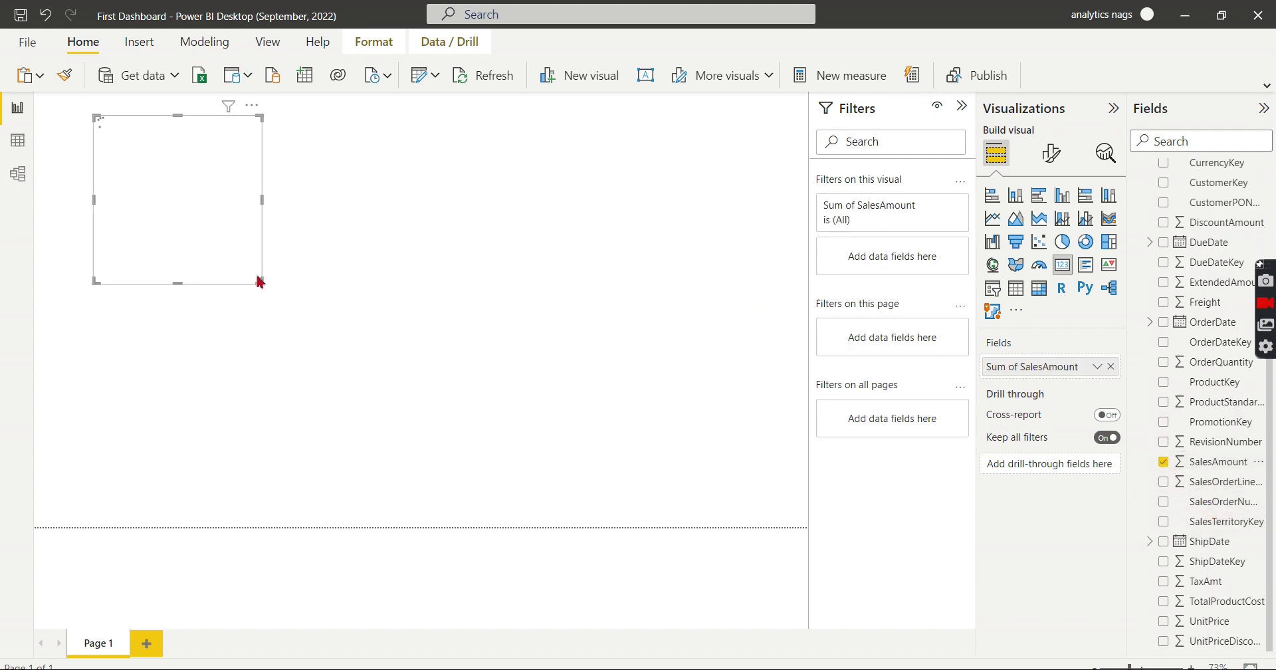
pyautogui.moveTo(260, 282); pyautogui.dragTo(240, 201)
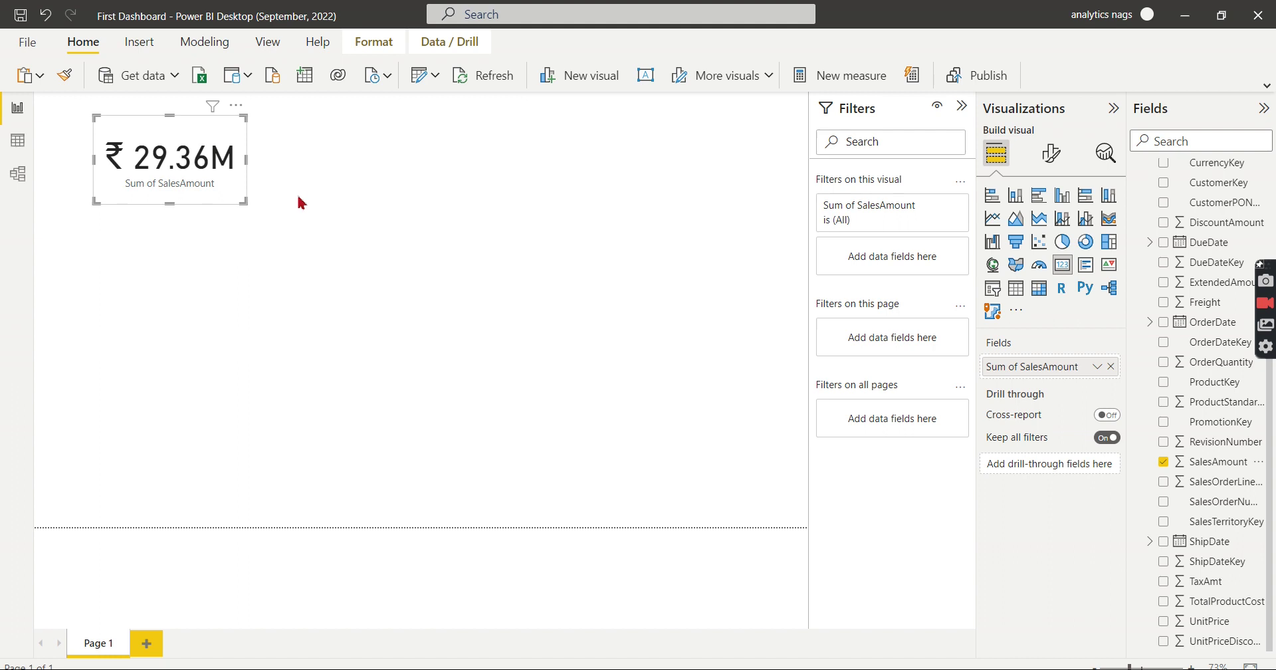
# Step: Add a bar chart of SalesAmount by SalesTerritoryCountry below the card, enlarged to show all countries
pyautogui.click(321, 280)
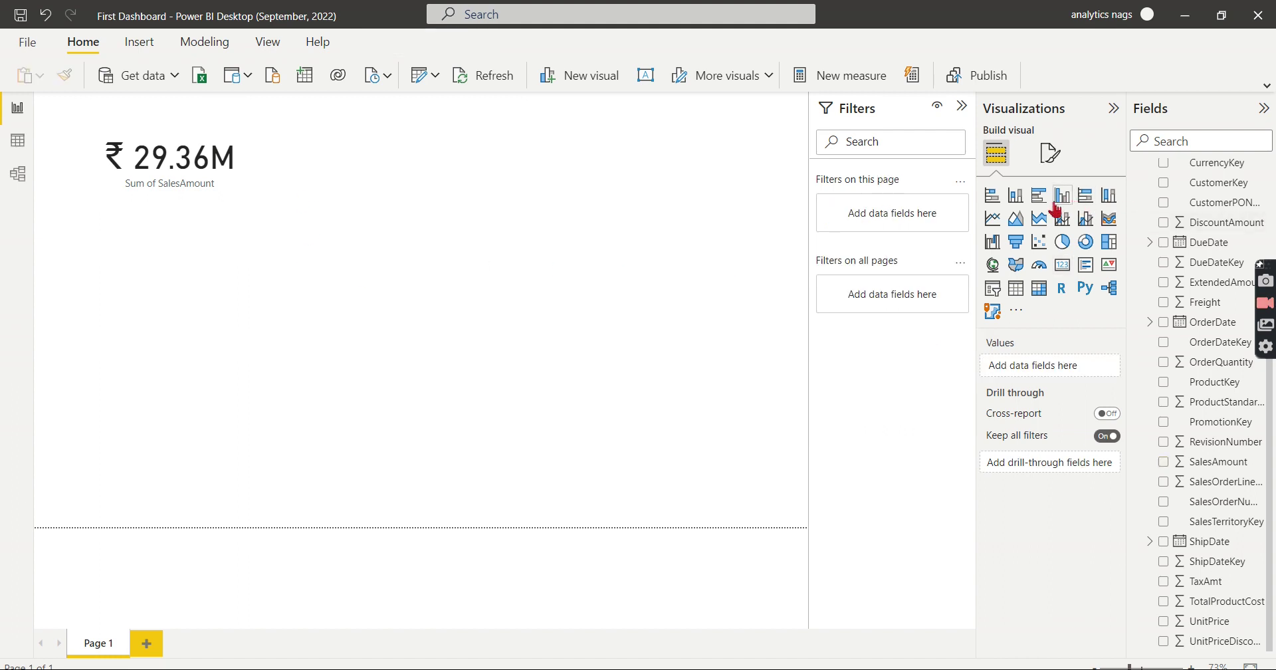
pyautogui.click(1039, 195)
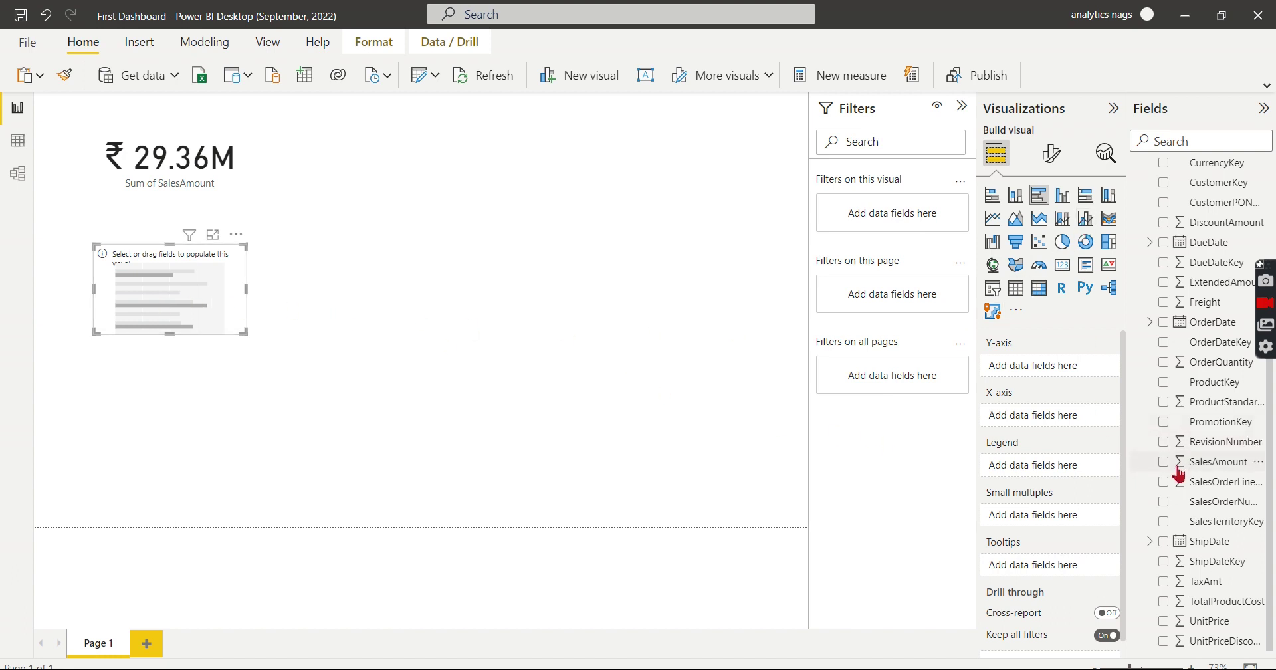
pyautogui.click(1163, 461)
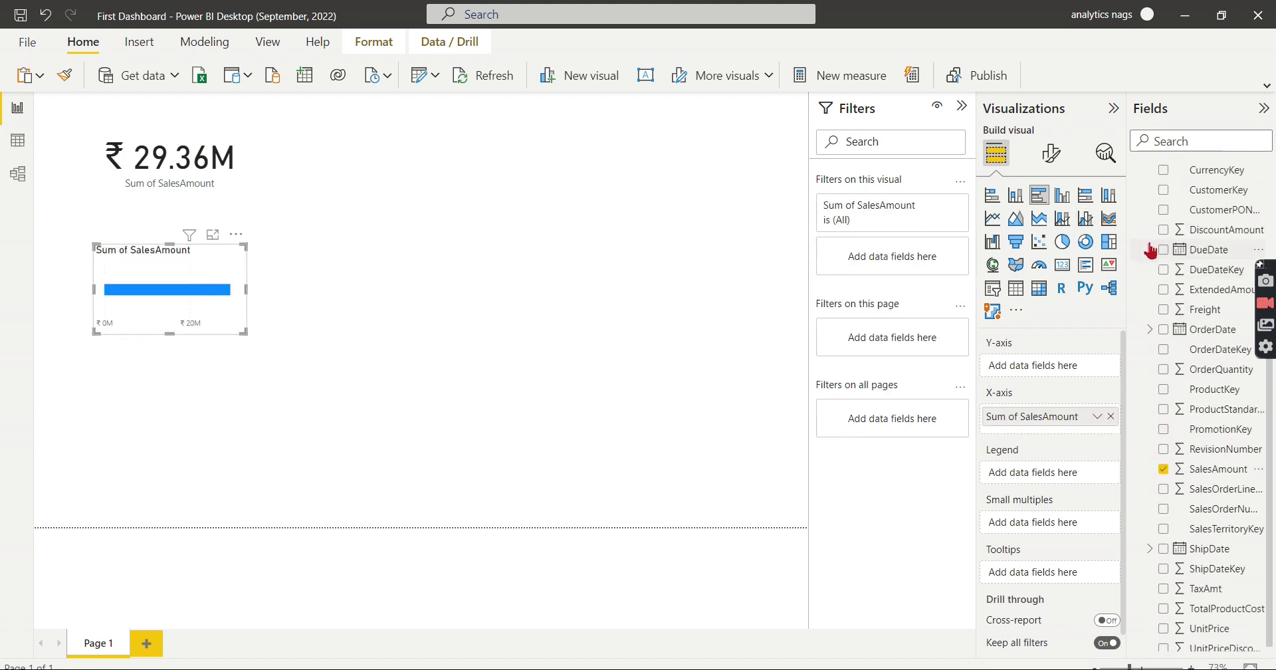
pyautogui.scroll(3, 1147, 256)
pyautogui.scroll(2, 1146, 266)
pyautogui.click(1138, 268)
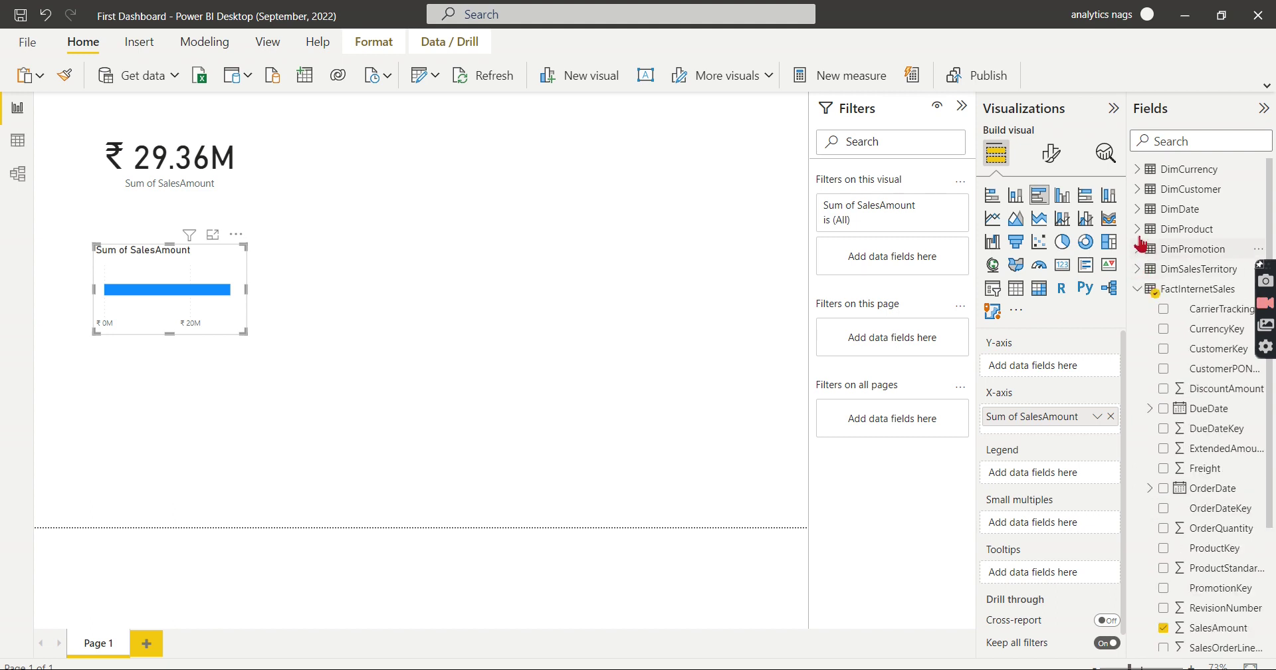
pyautogui.click(1137, 269)
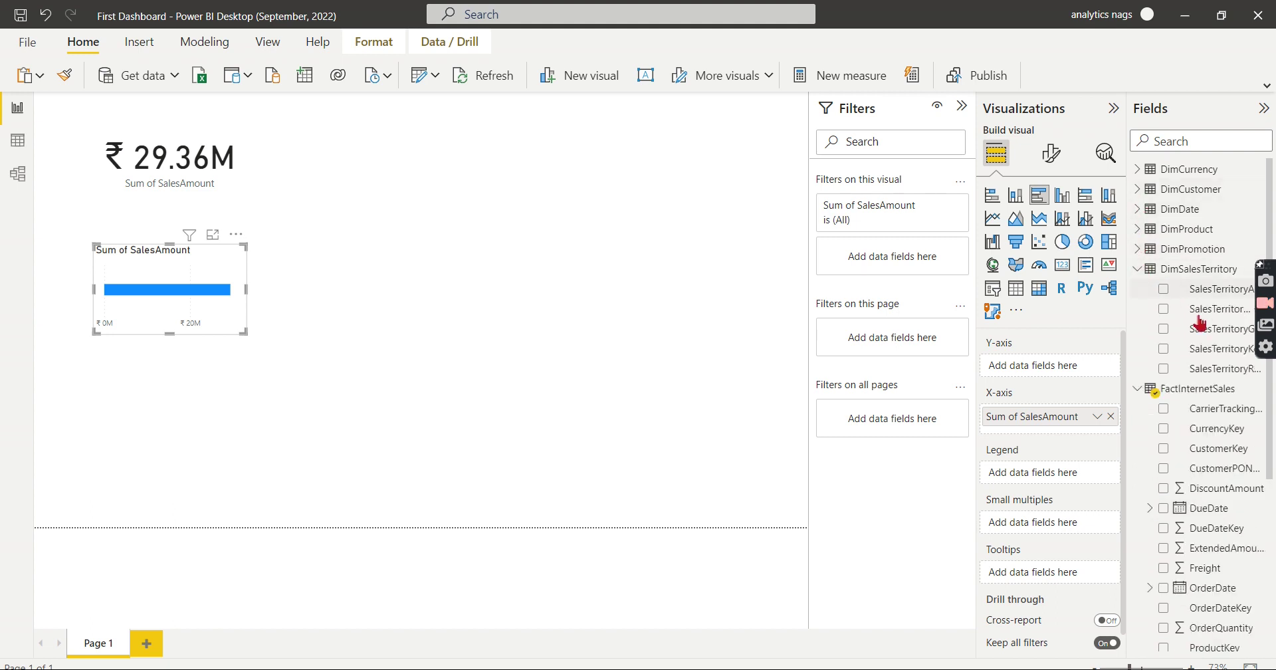
pyautogui.click(1164, 310)
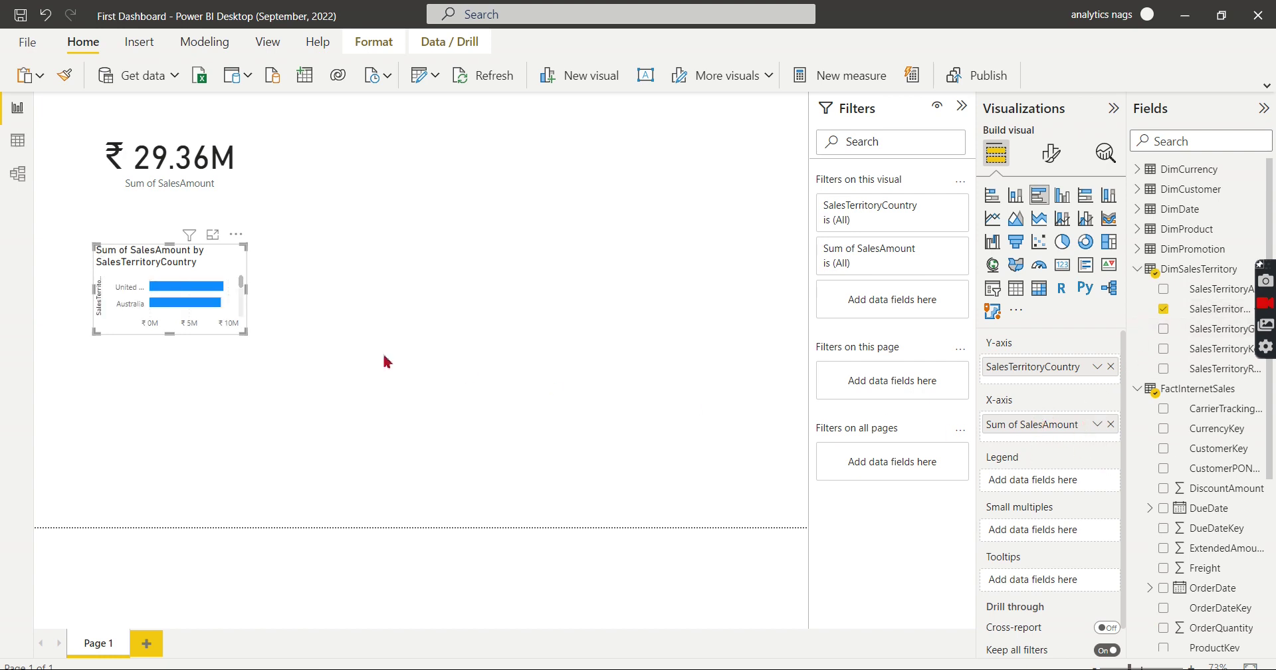
pyautogui.moveTo(246, 333); pyautogui.dragTo(419, 493)
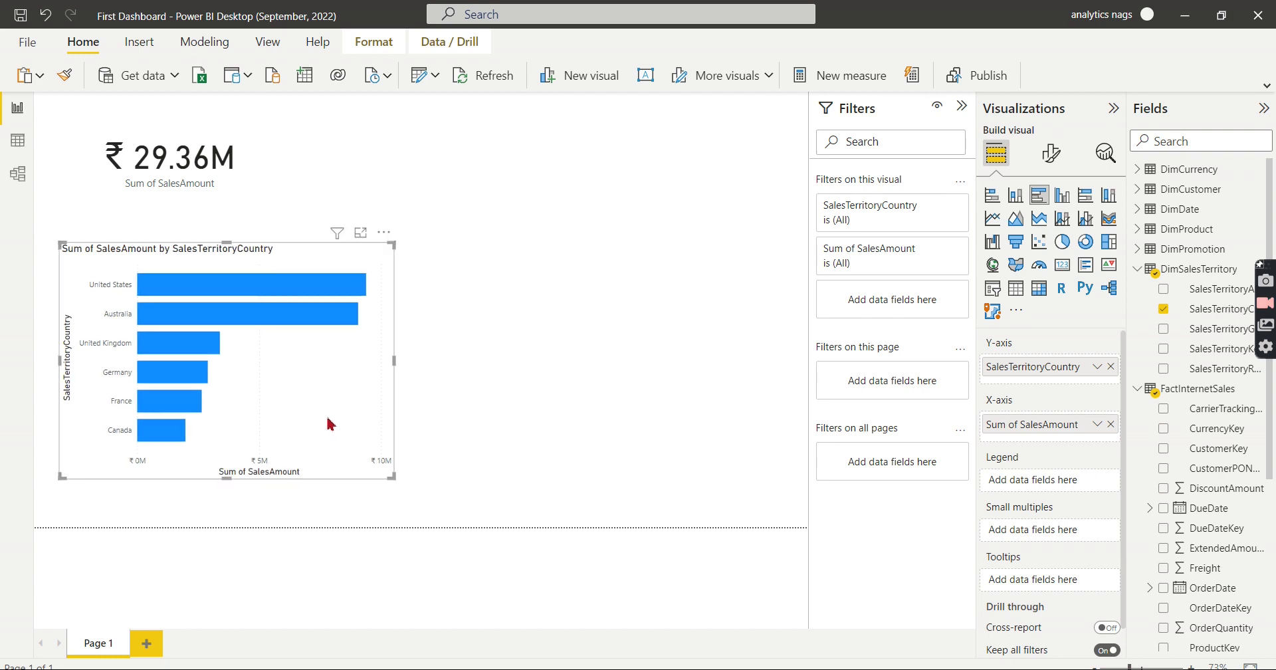
# Step: Paste a copy of the country bar chart beside it and make it a clustered column chart of SalesAmount by year
pyautogui.hotkey('ctrl', 'v')
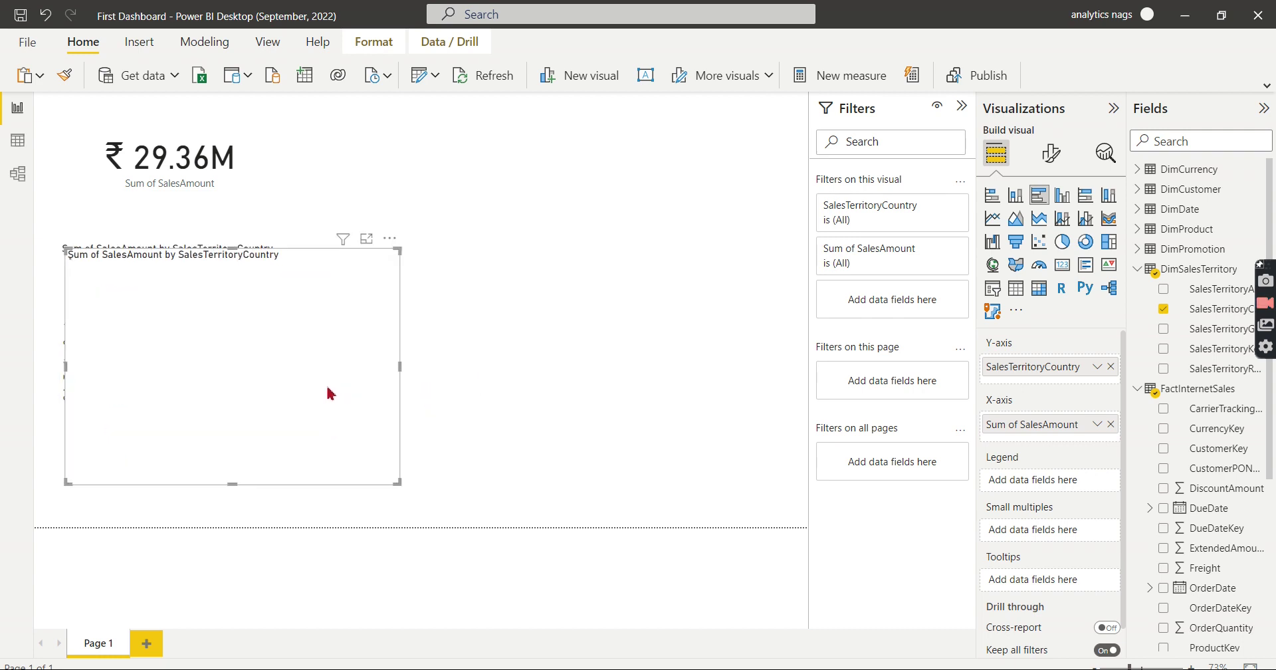
pyautogui.moveTo(382, 394); pyautogui.dragTo(708, 392)
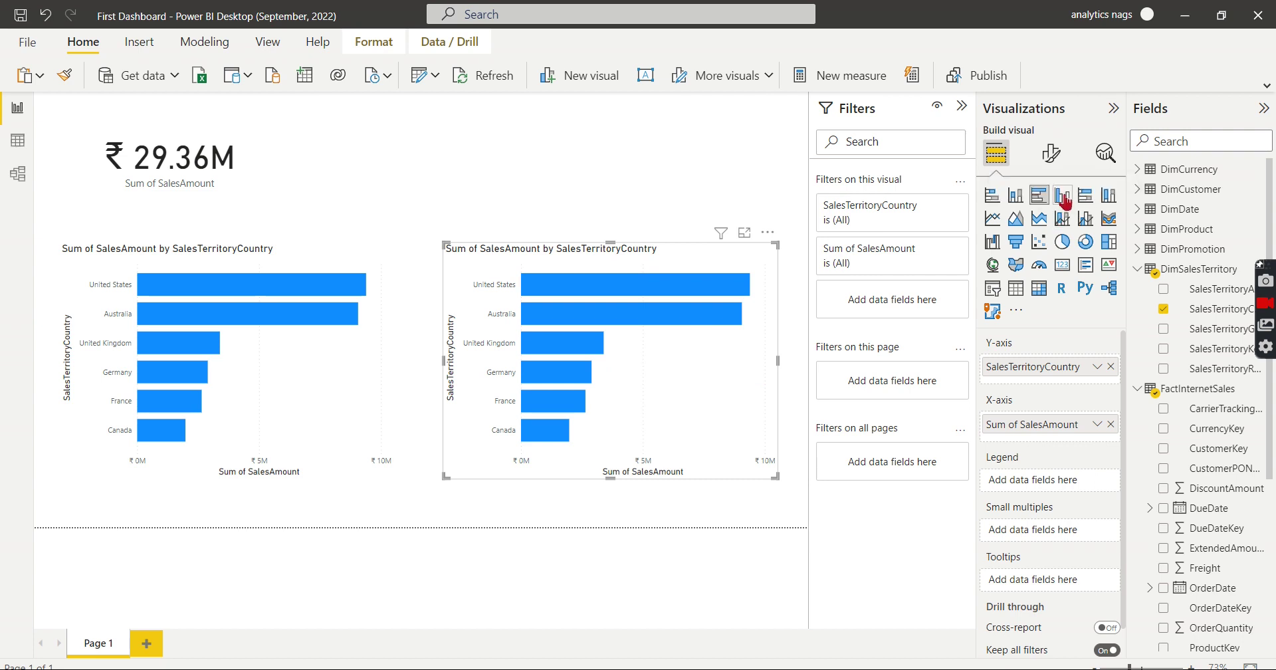
pyautogui.click(1062, 195)
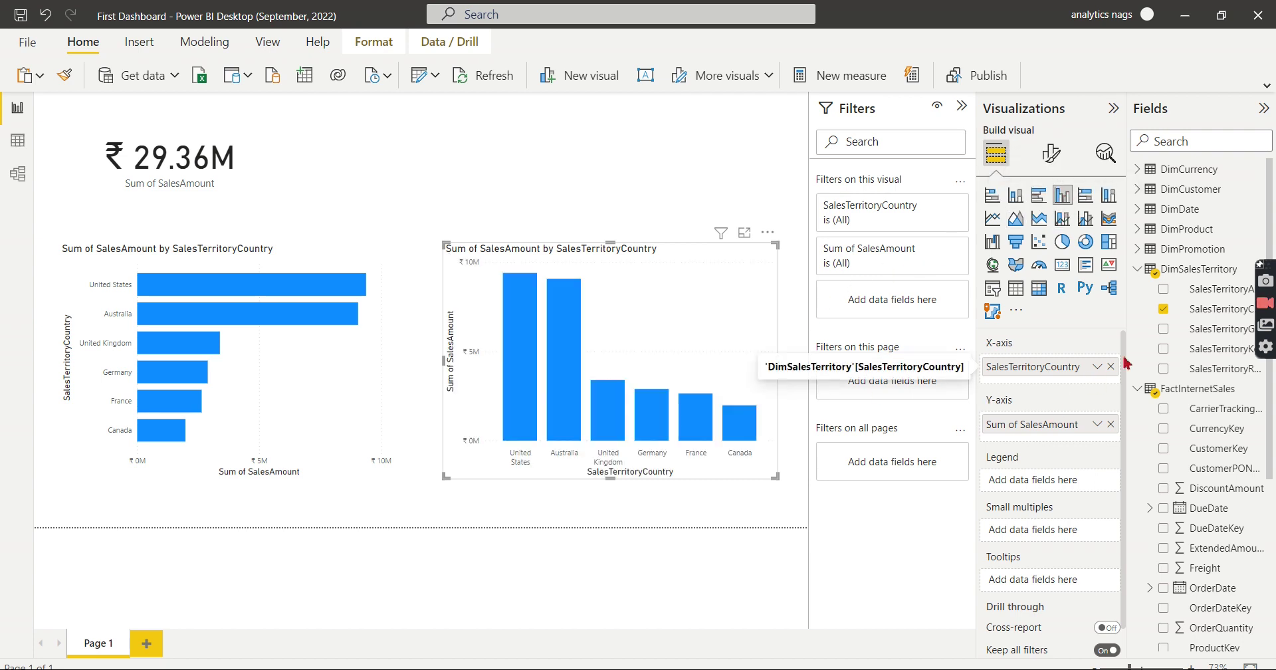
pyautogui.moveTo(1090, 372); pyautogui.dragTo(1107, 319)
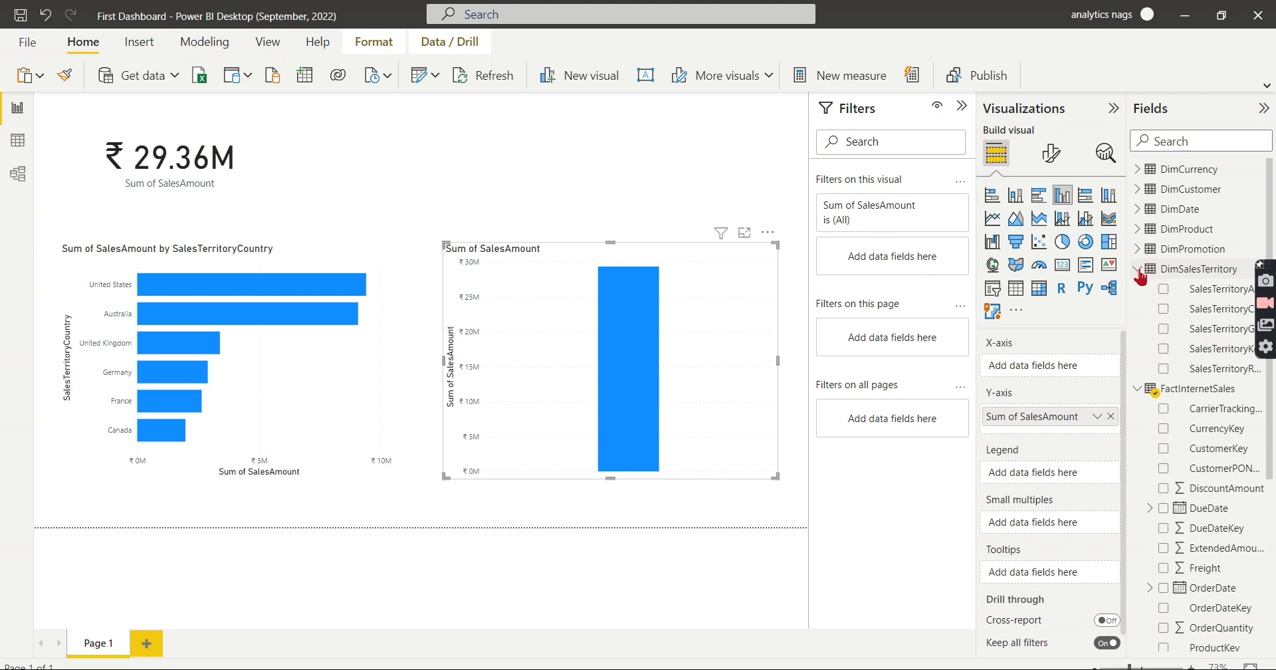
pyautogui.click(1137, 269)
pyautogui.click(1138, 208)
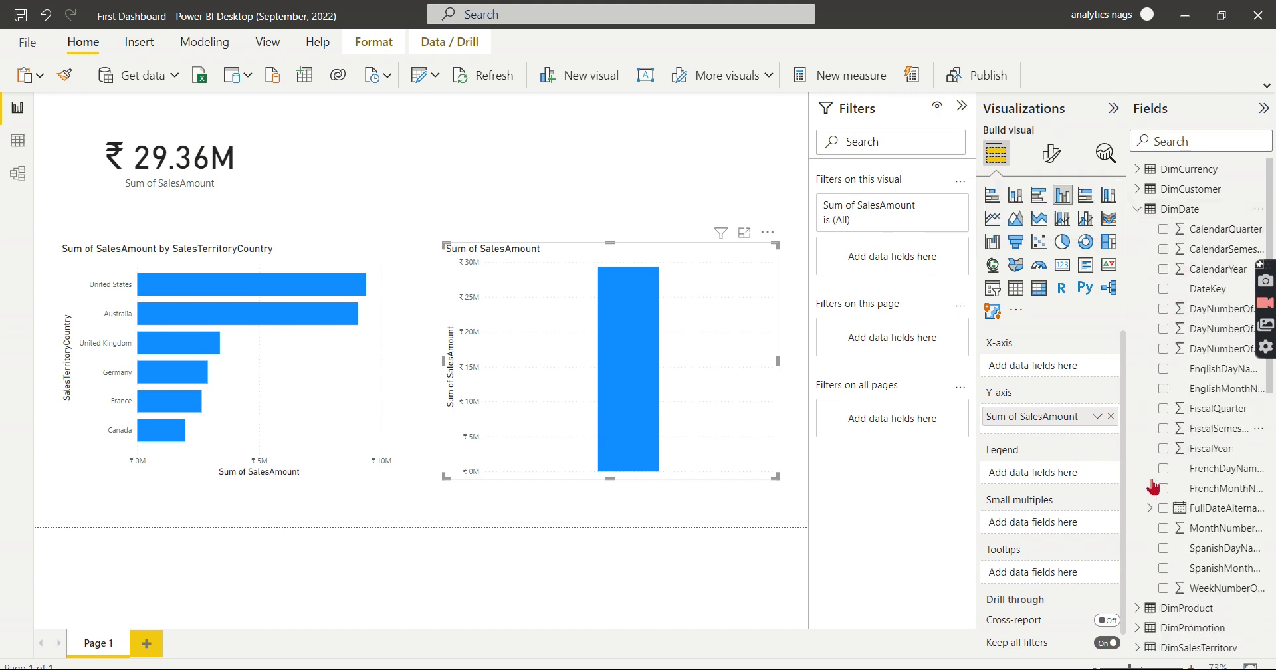
pyautogui.click(1163, 509)
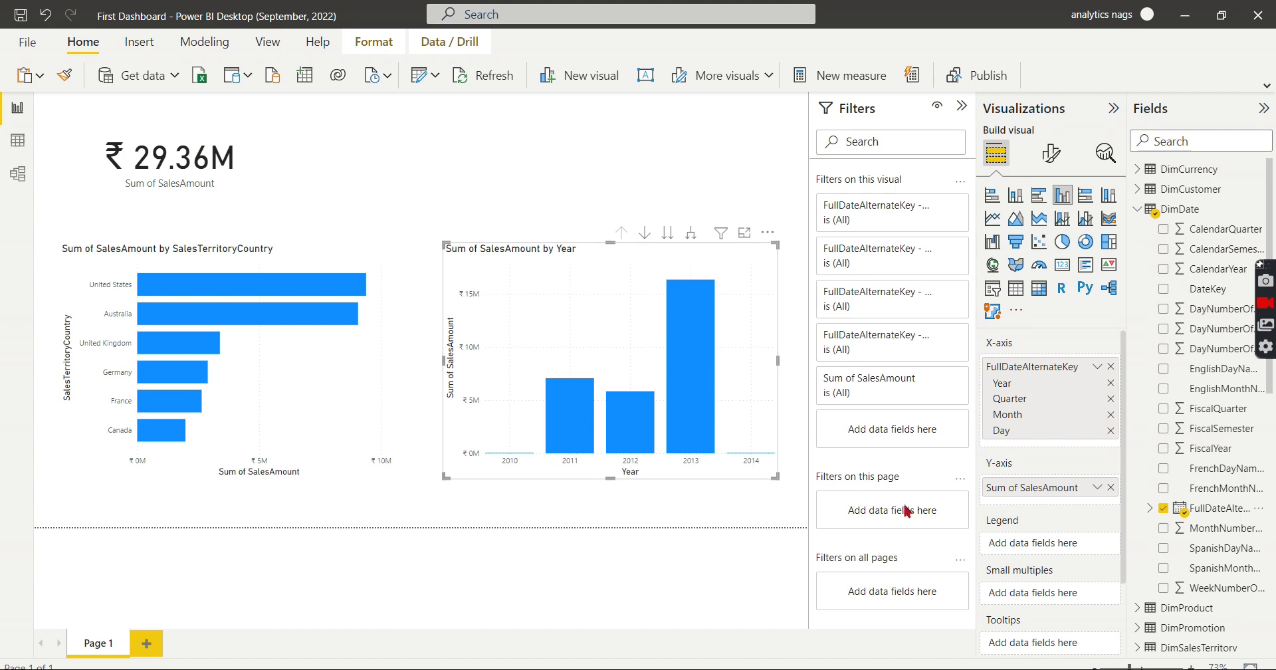
pyautogui.click(1052, 154)
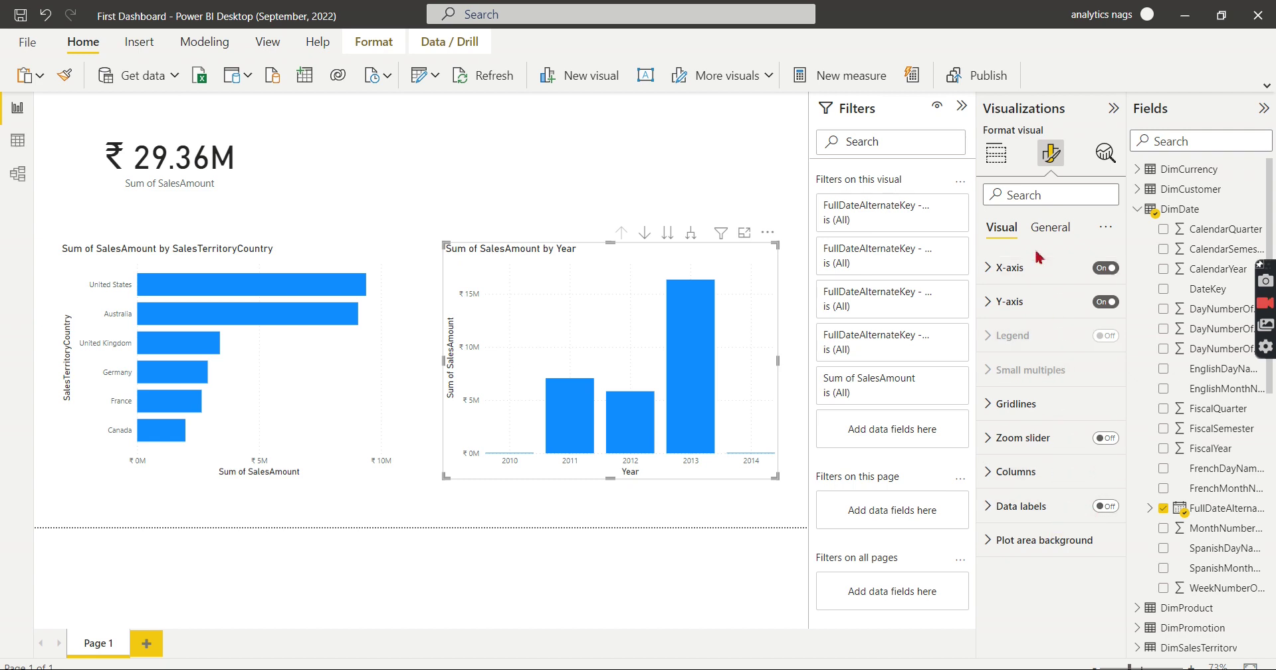
# Step: Colour the yearly column chart's columns purple
pyautogui.click(1050, 230)
pyautogui.click(1010, 409)
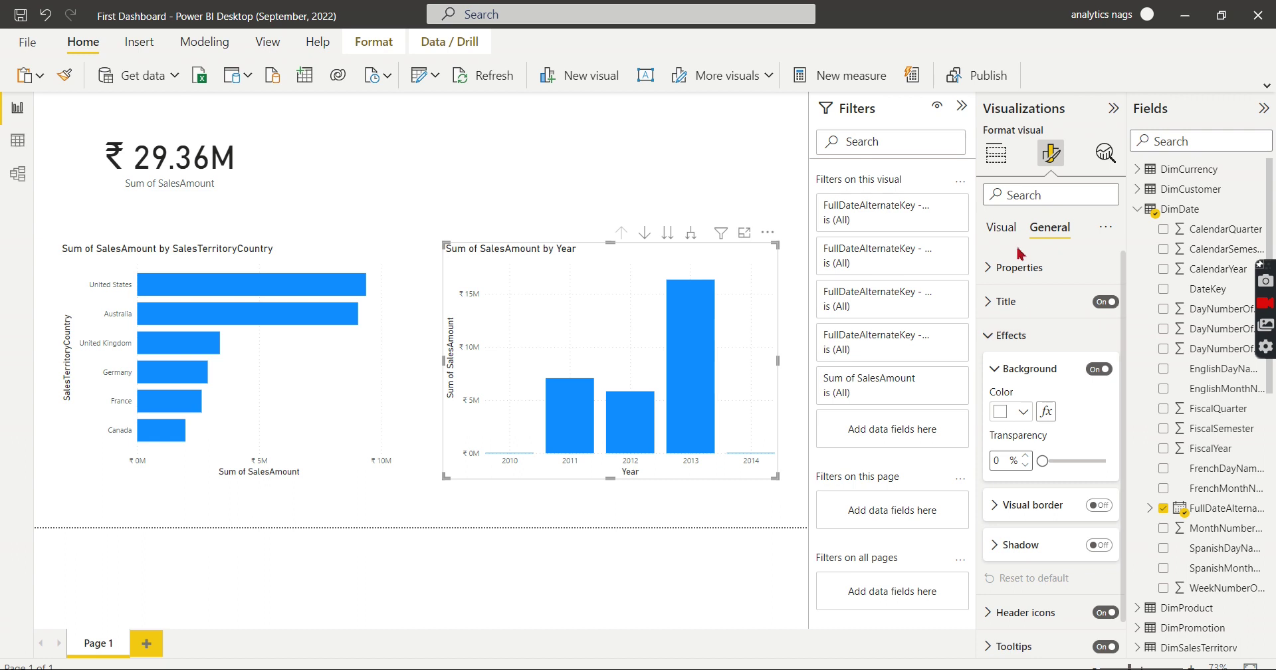
pyautogui.click(1005, 230)
pyautogui.click(1016, 472)
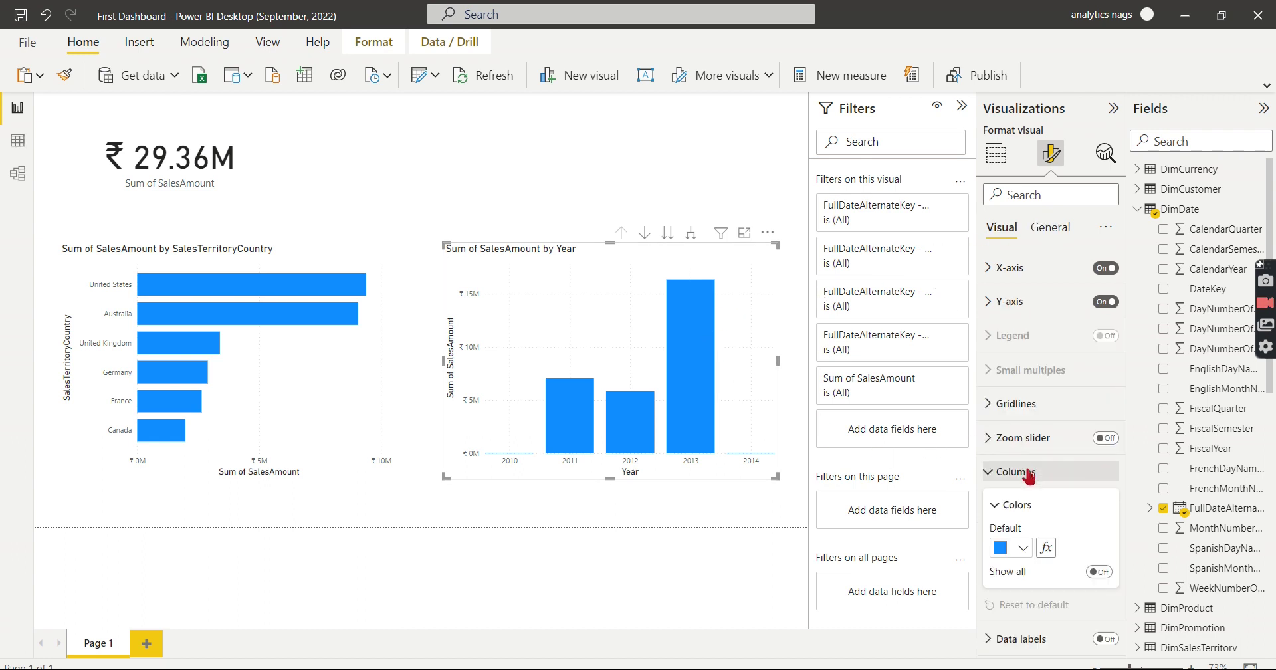
pyautogui.click(1012, 517)
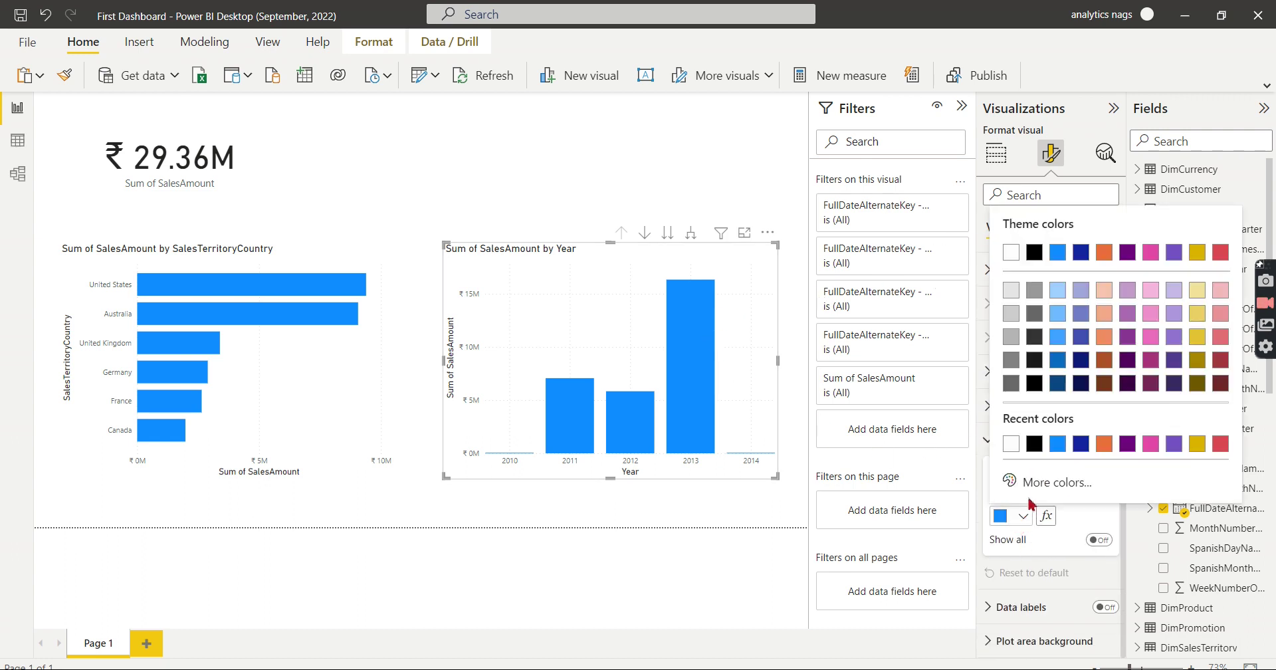
pyautogui.click(1084, 319)
pyautogui.click(655, 218)
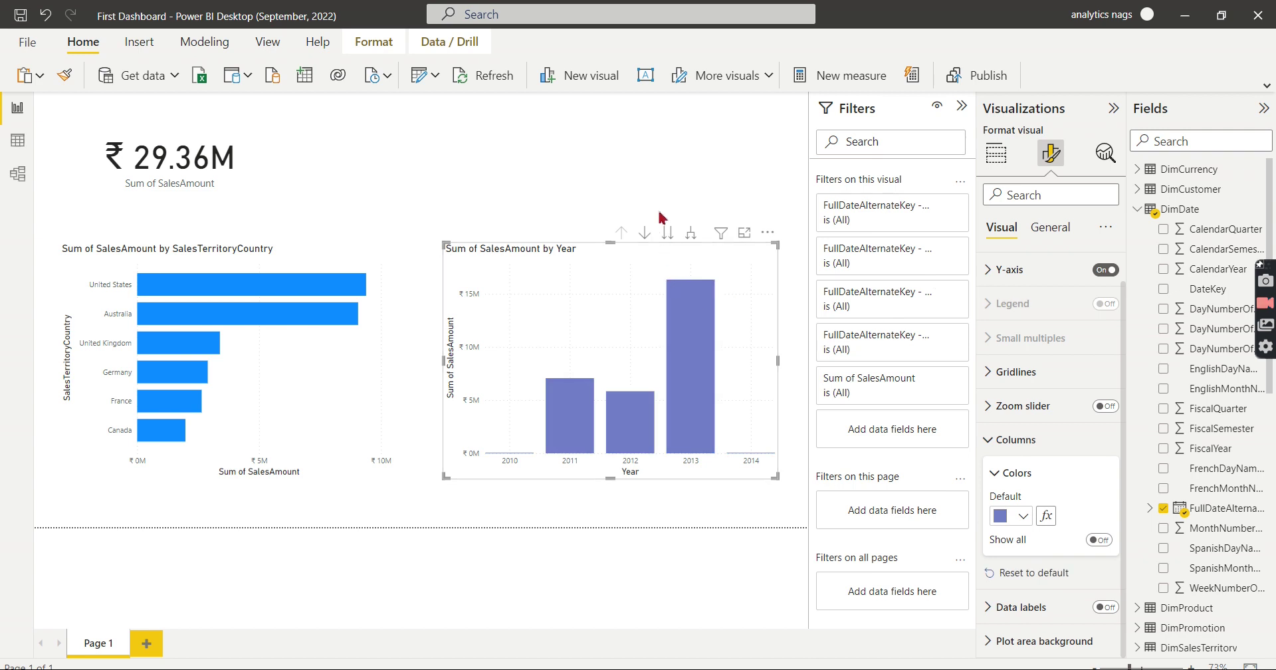
# Step: Set the page canvas background to light grey with 0% transparency
pyautogui.click(1051, 153)
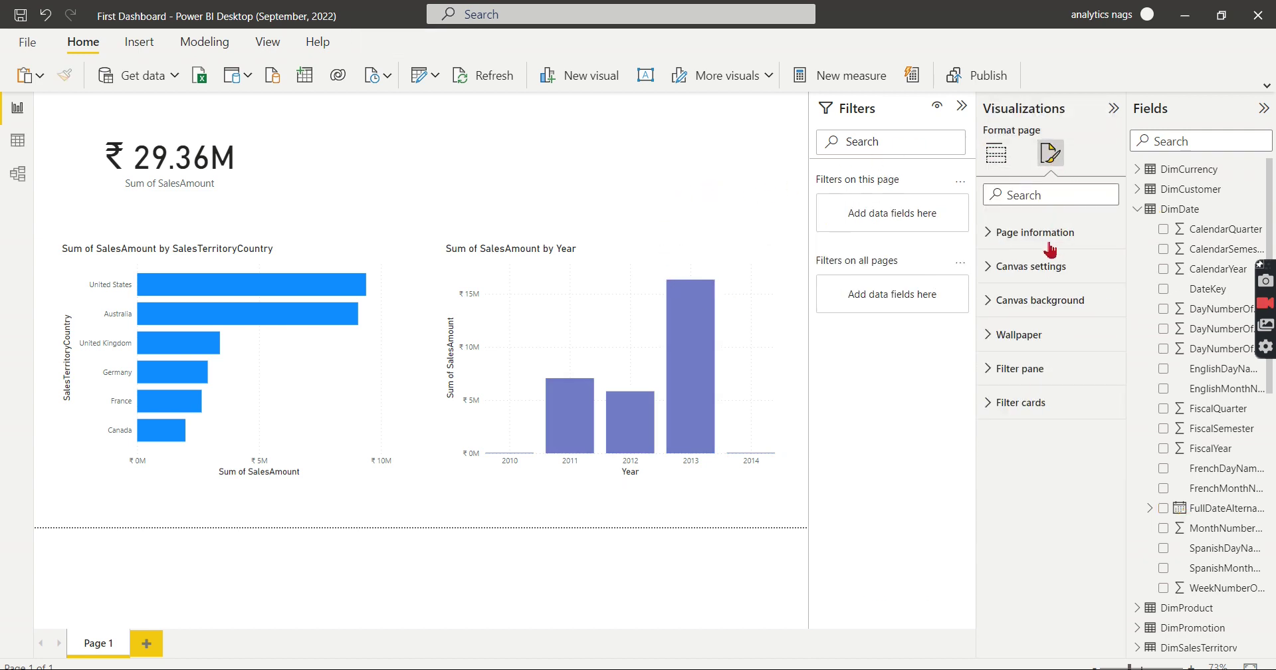
pyautogui.click(1040, 300)
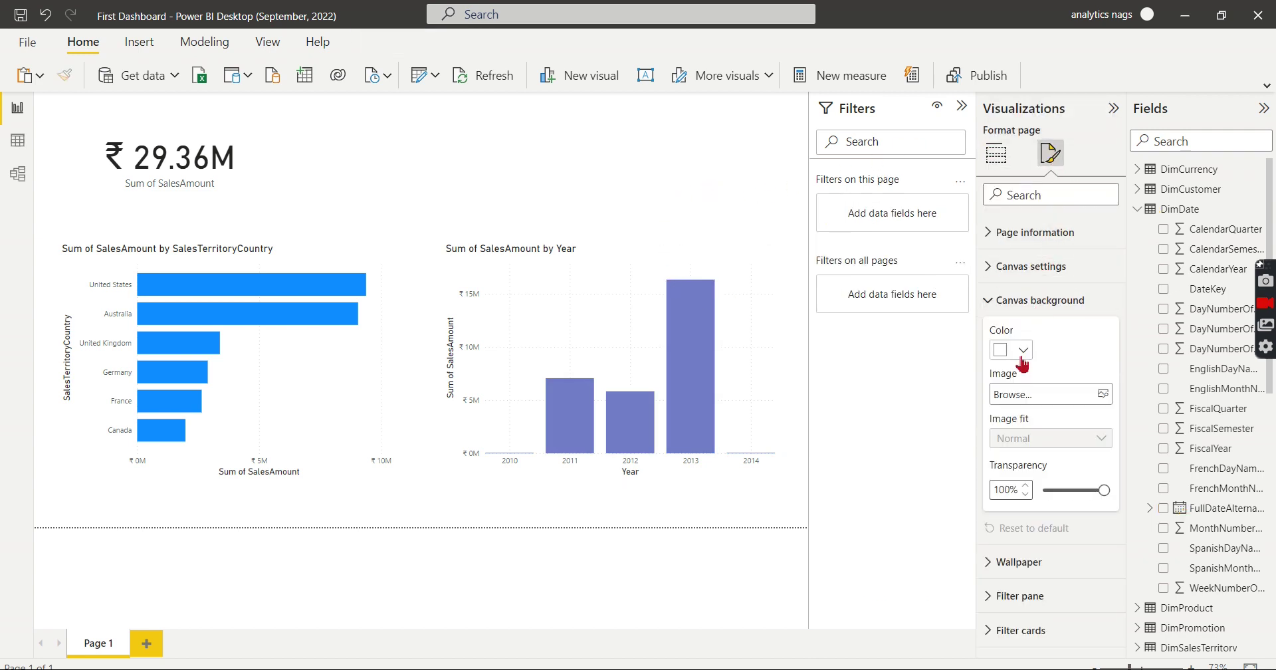
pyautogui.click(1015, 358)
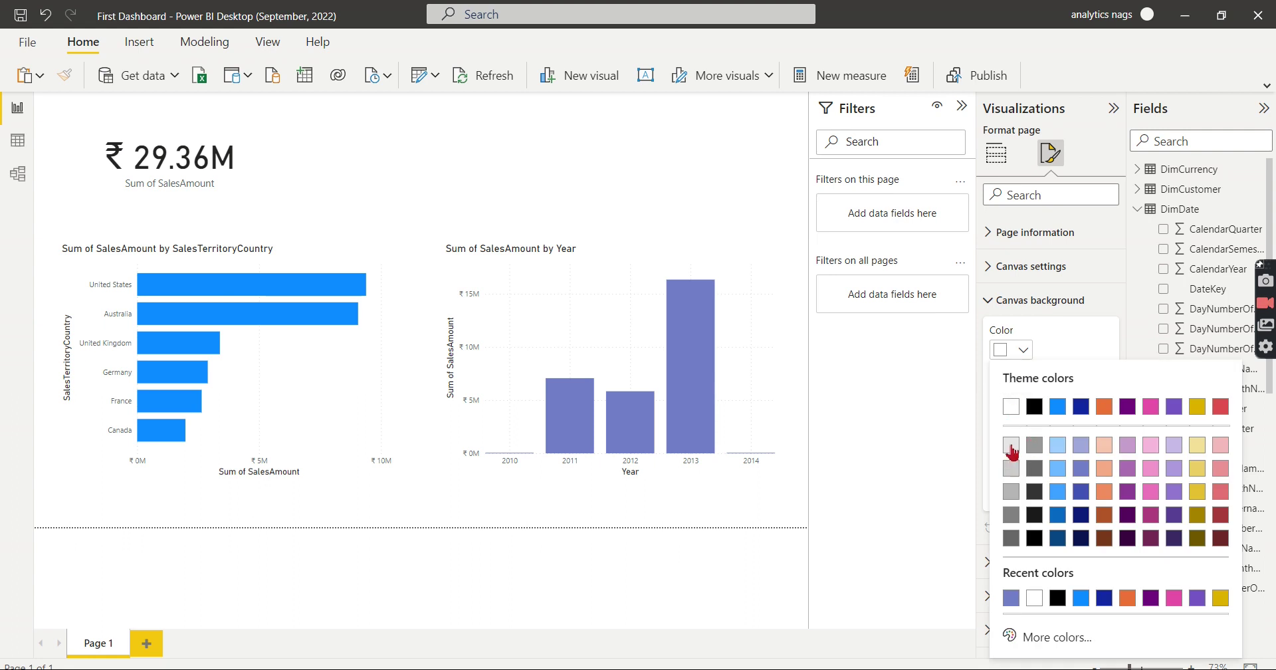
pyautogui.click(1011, 446)
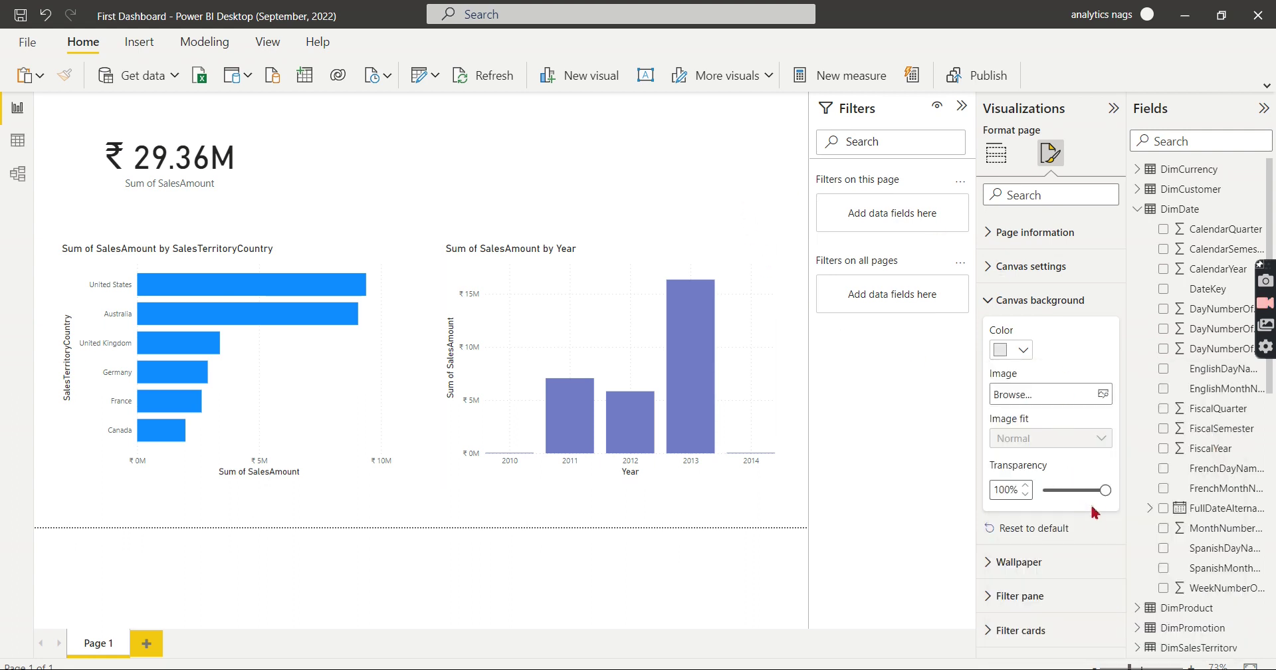
pyautogui.moveTo(1103, 490); pyautogui.dragTo(1017, 491)
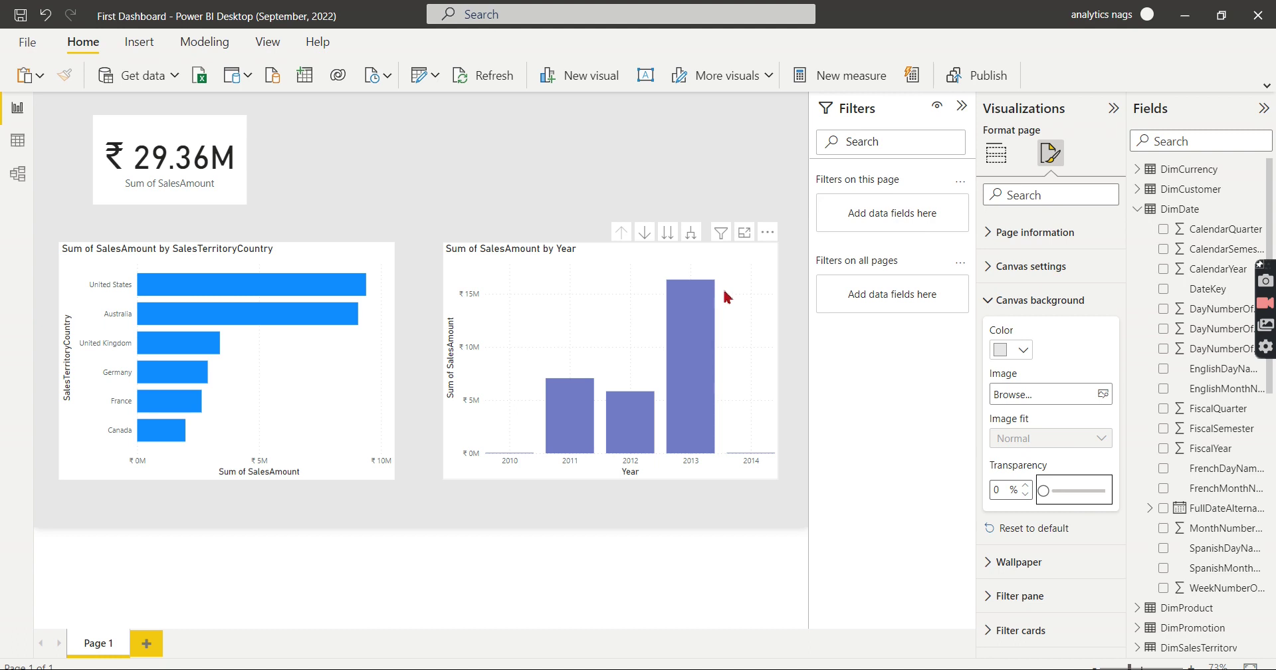
# Step: Add drop shadows to both charts and the sales card, moving the card to the top-left
pyautogui.click(726, 296)
pyautogui.click(1050, 227)
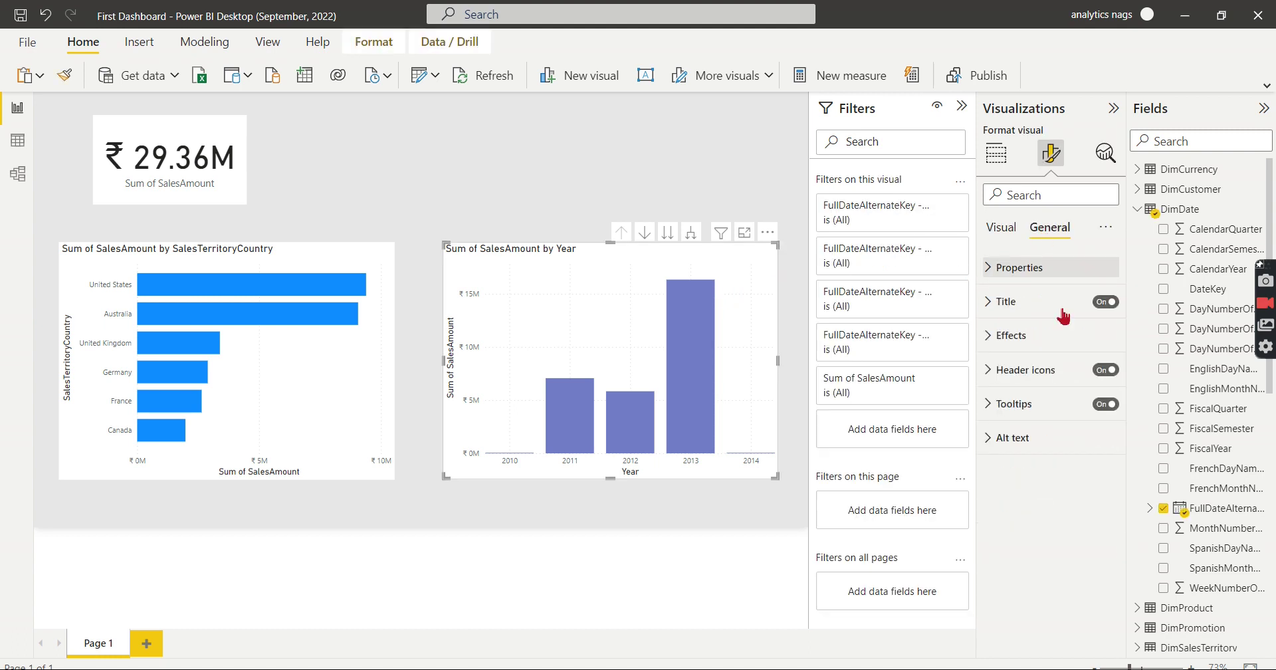
pyautogui.click(1055, 332)
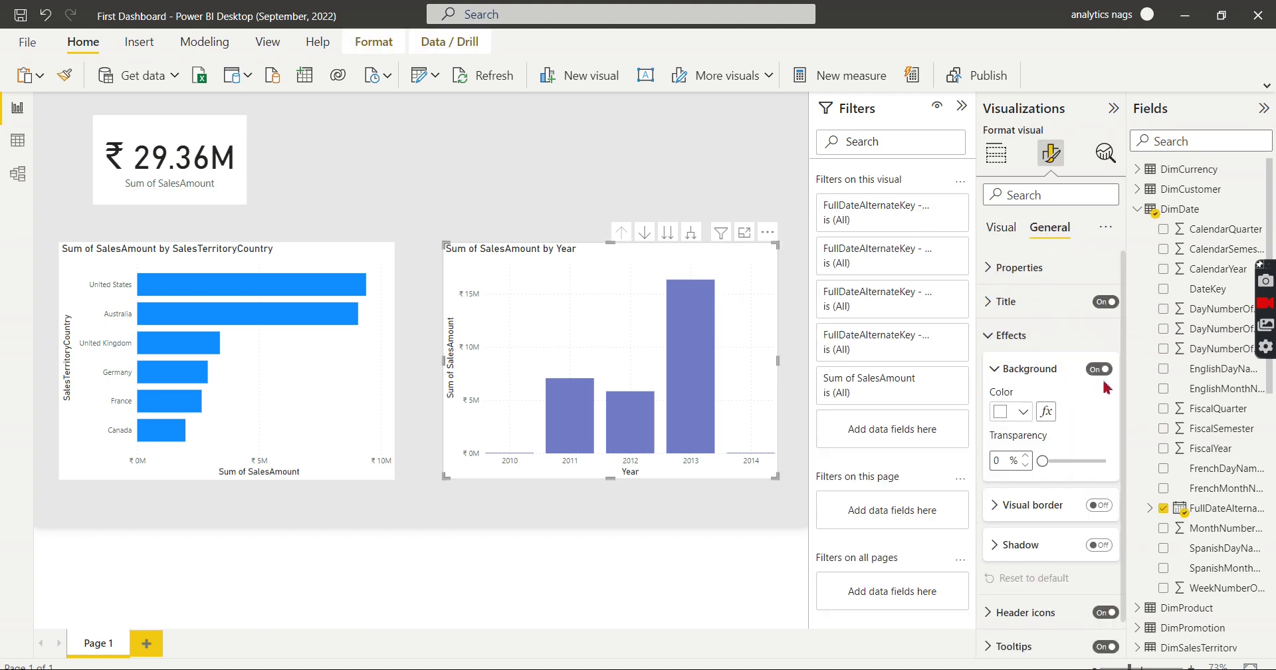
pyautogui.click(378, 325)
pyautogui.click(1091, 545)
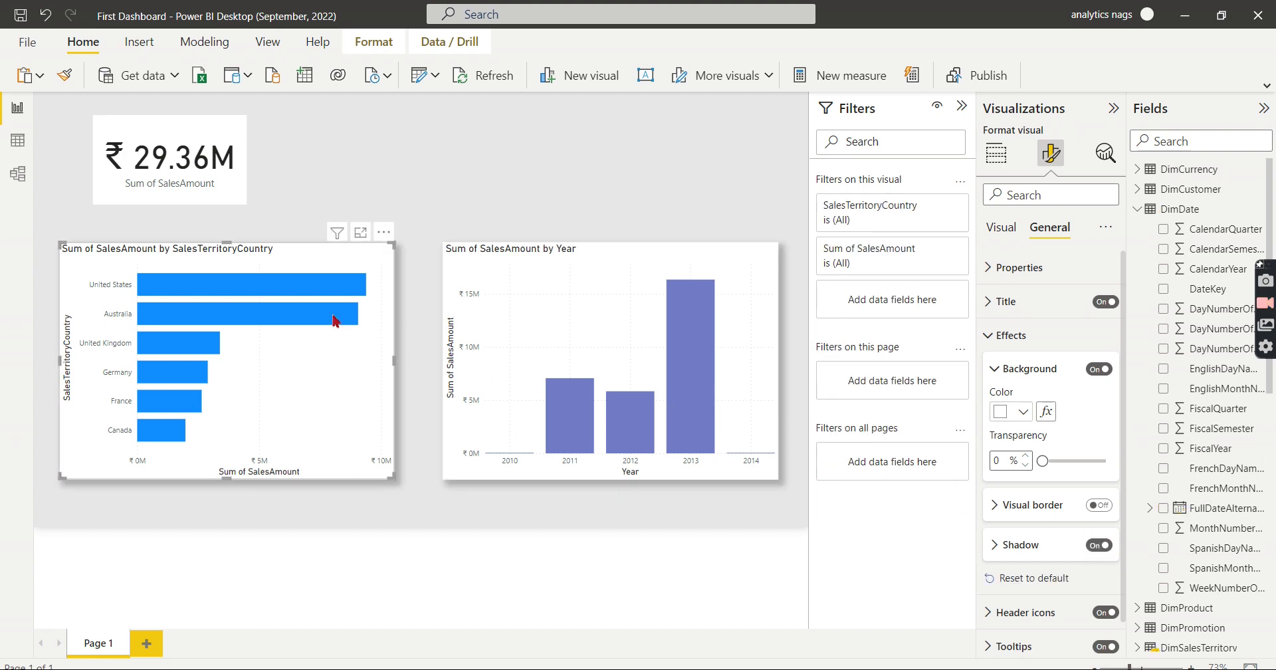
pyautogui.click(211, 176)
pyautogui.moveTo(211, 177); pyautogui.dragTo(177, 168)
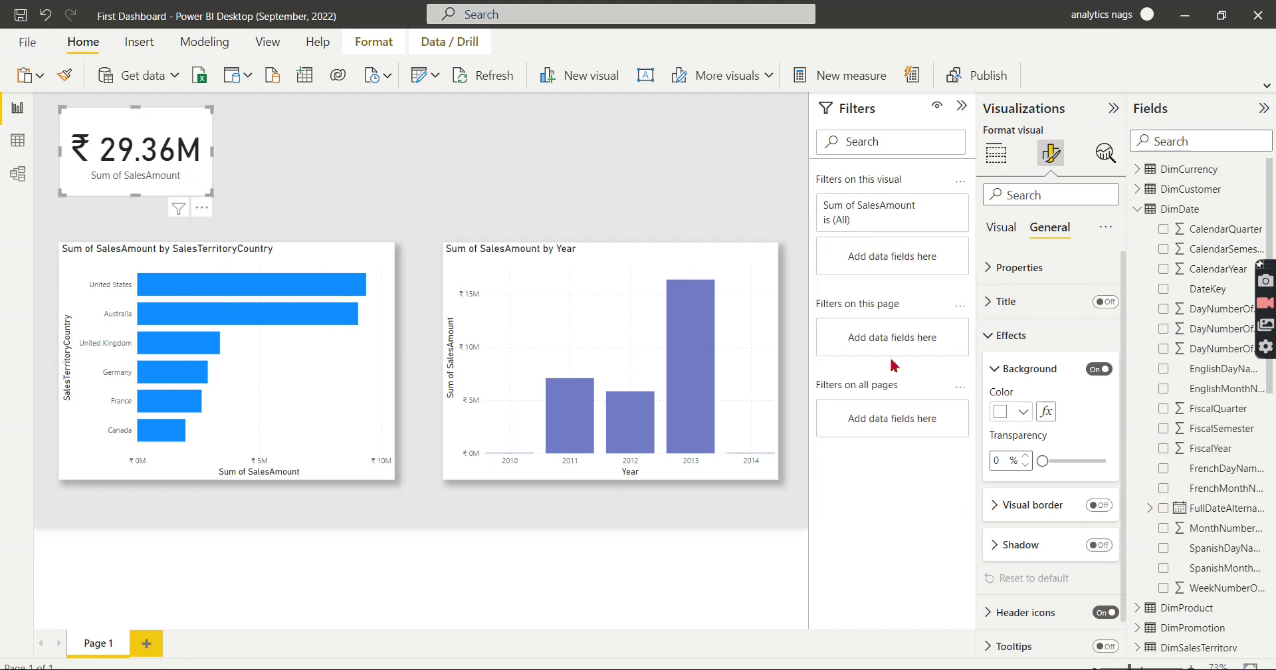
pyautogui.click(1100, 545)
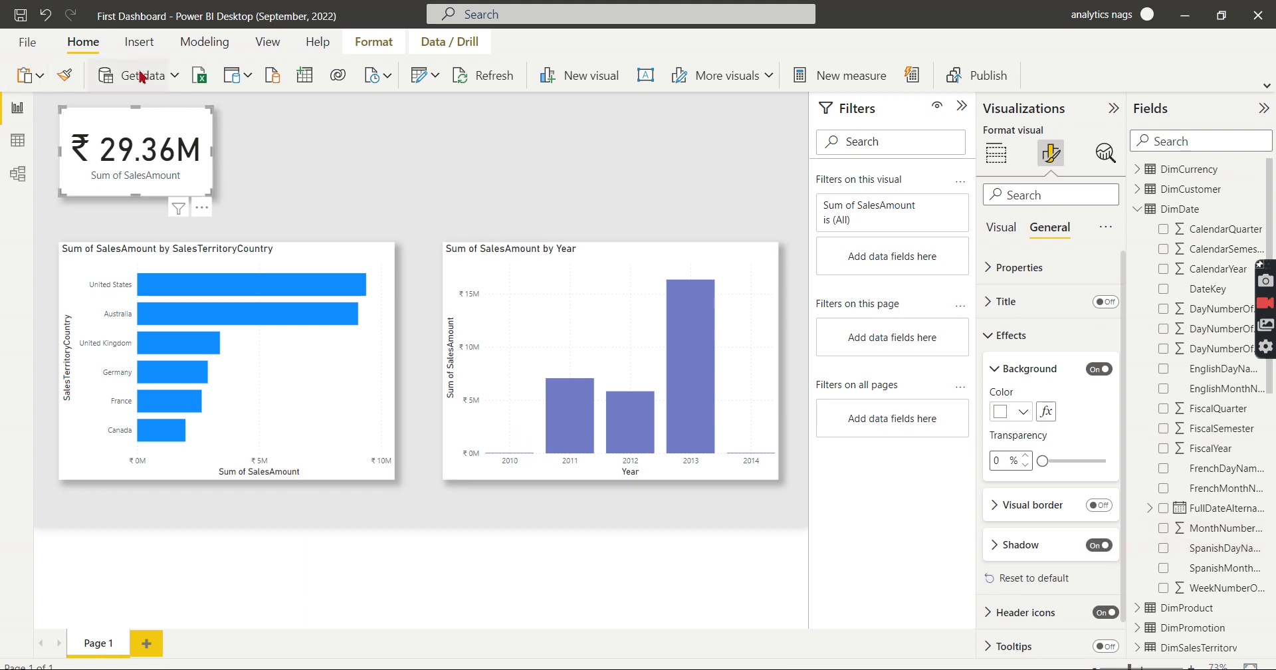
# Step: Duplicate the sales card and place the copy to its right
pyautogui.click(141, 150)
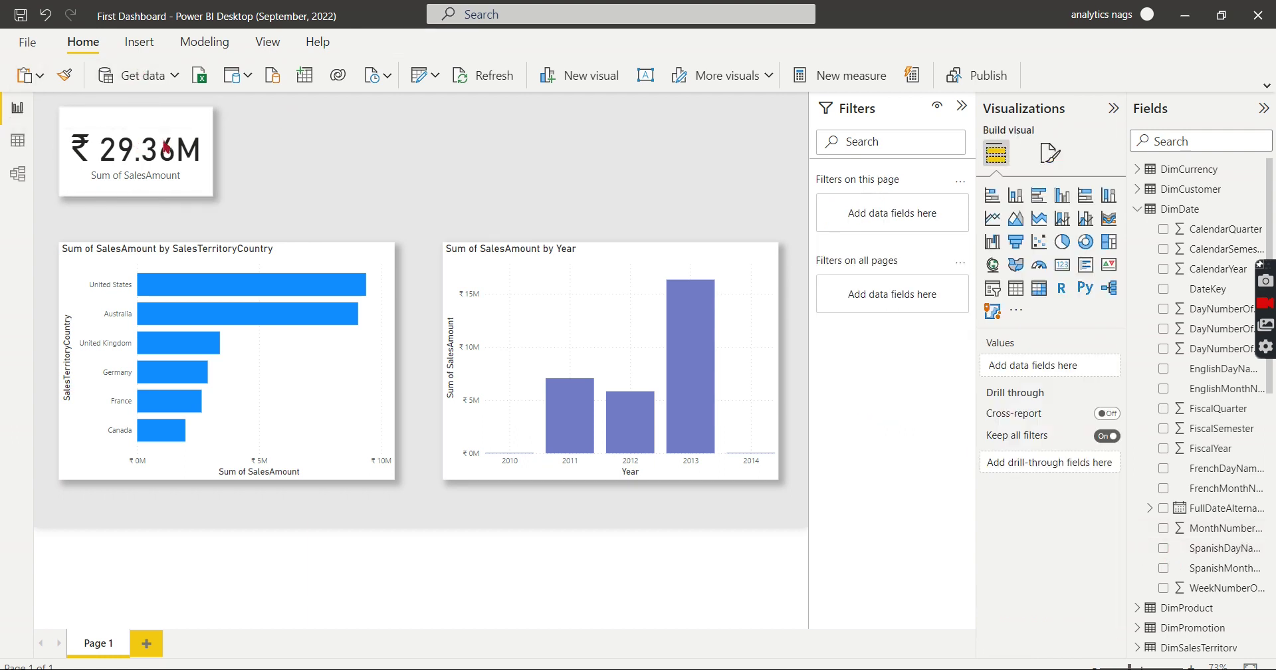
pyautogui.press('Delete')
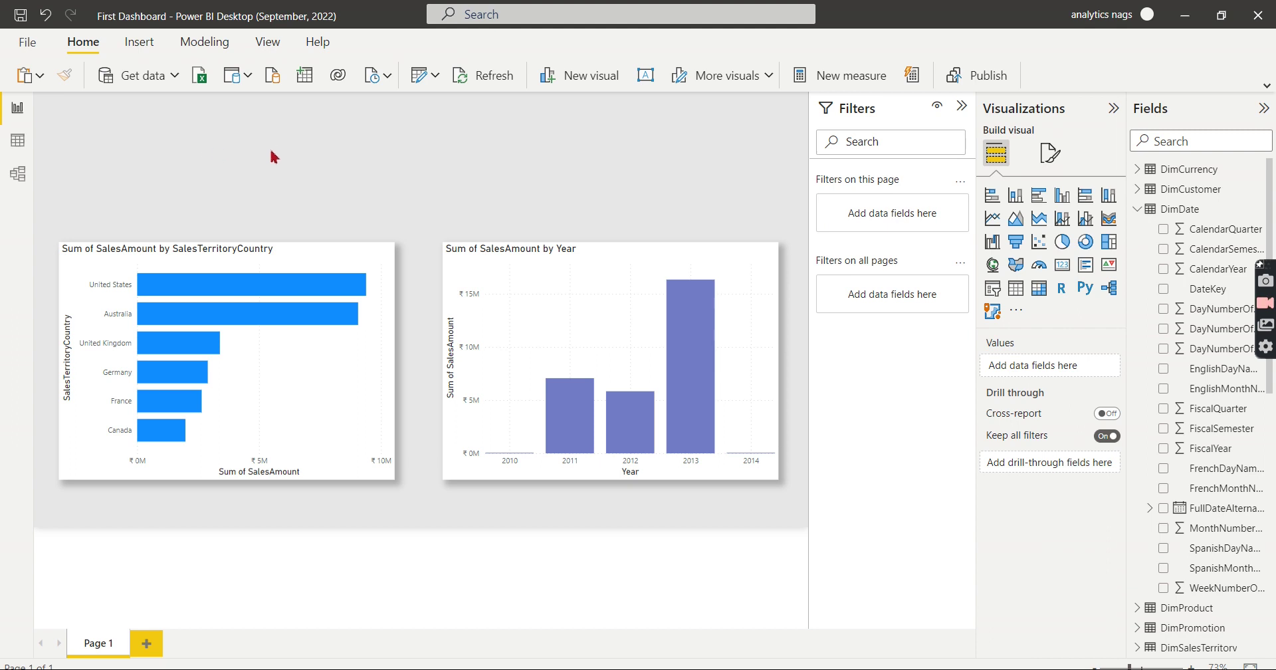
pyautogui.hotkey('ctrl', 'z')
pyautogui.hotkey('ctrl', 'c')
pyautogui.hotkey('ctrl', 'v')
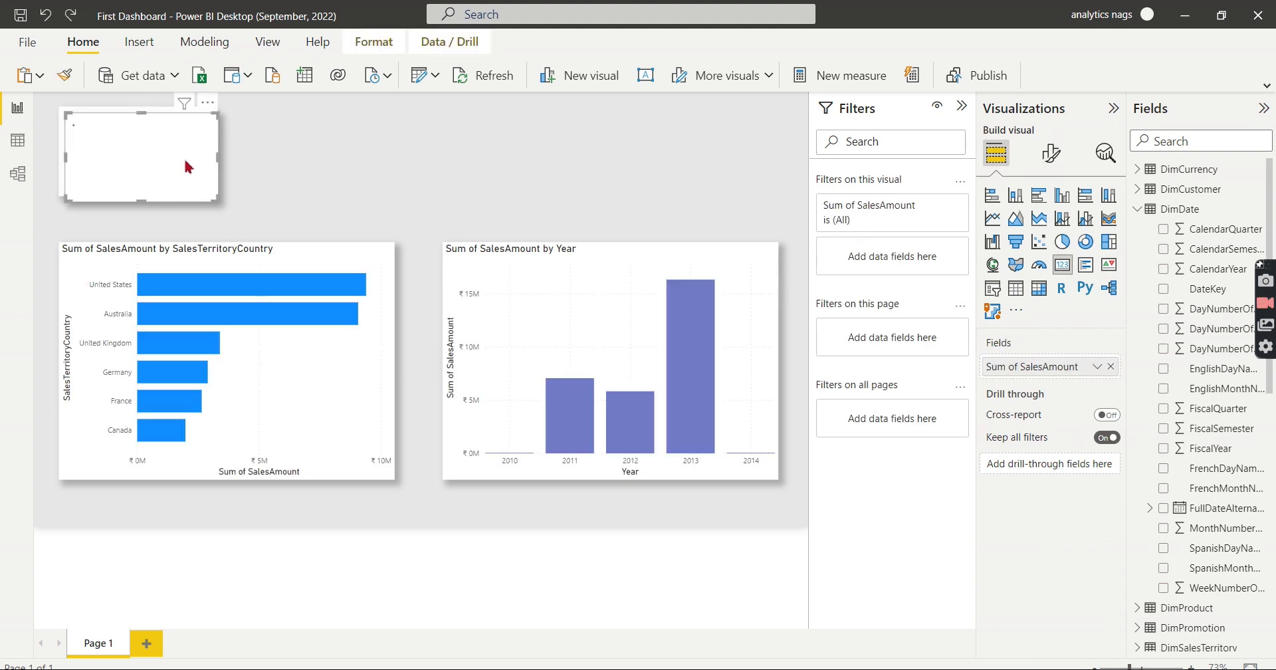
pyautogui.moveTo(194, 159); pyautogui.dragTo(354, 163)
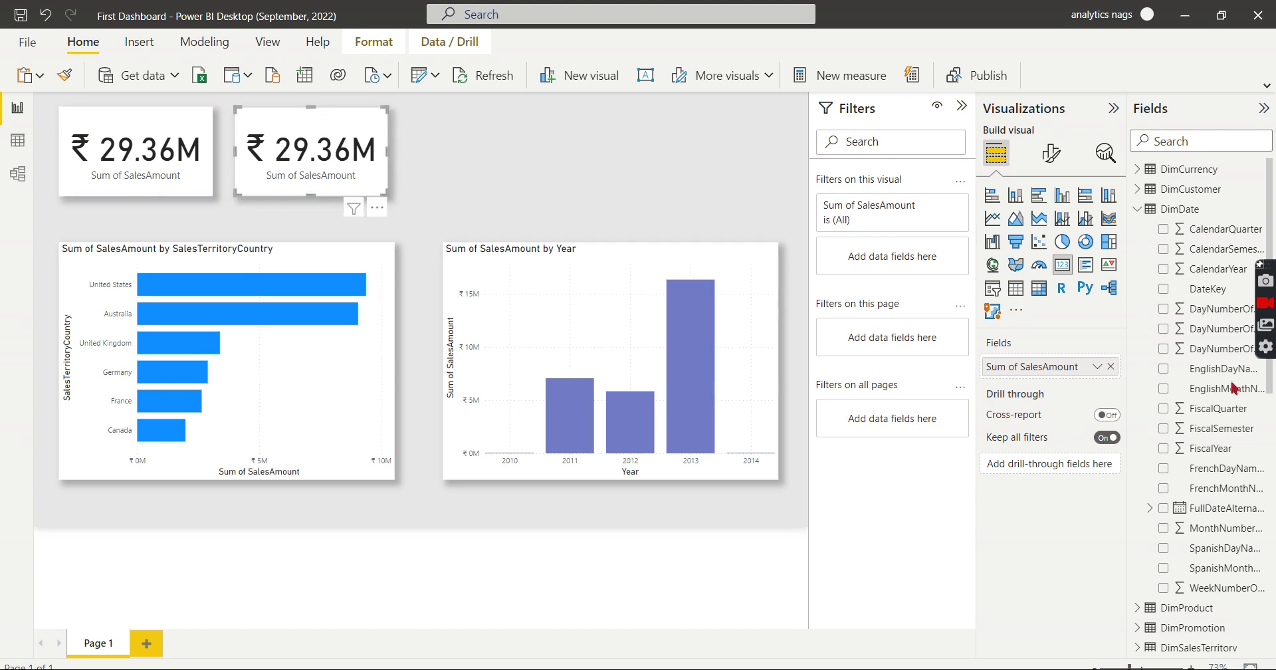
# Step: Change the second card from SalesAmount to Sum of OrderQuantity, showing 60K
pyautogui.click(1138, 209)
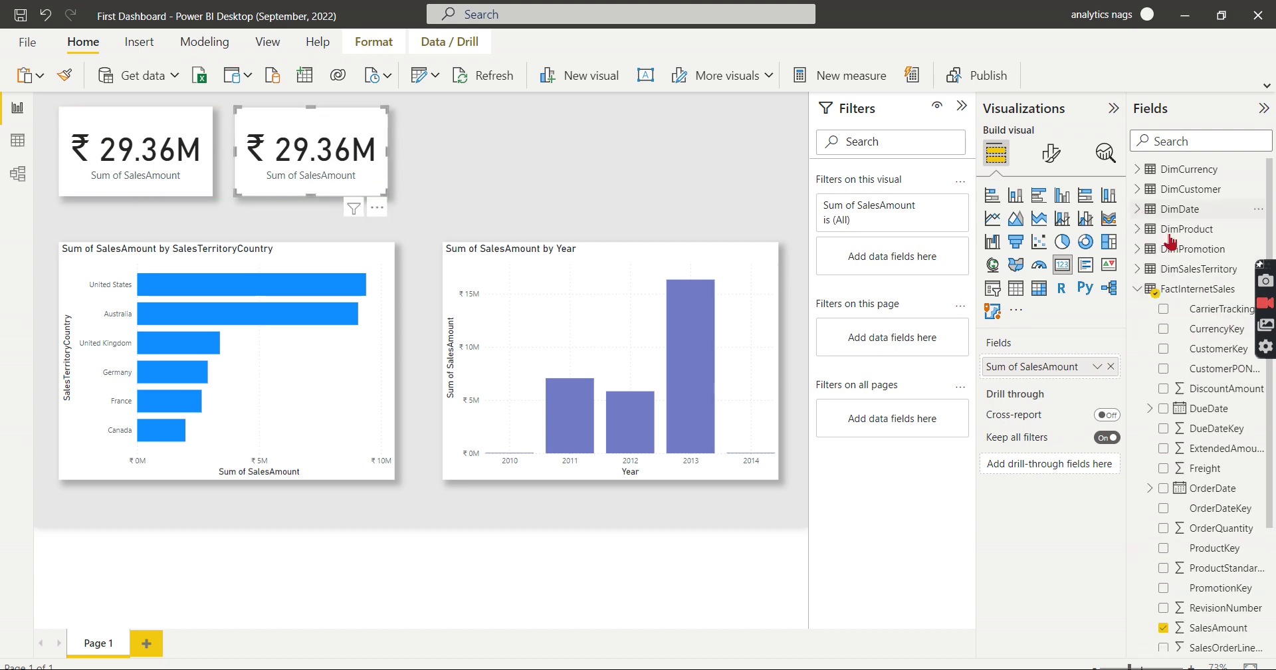
pyautogui.scroll(-5, 1197, 552)
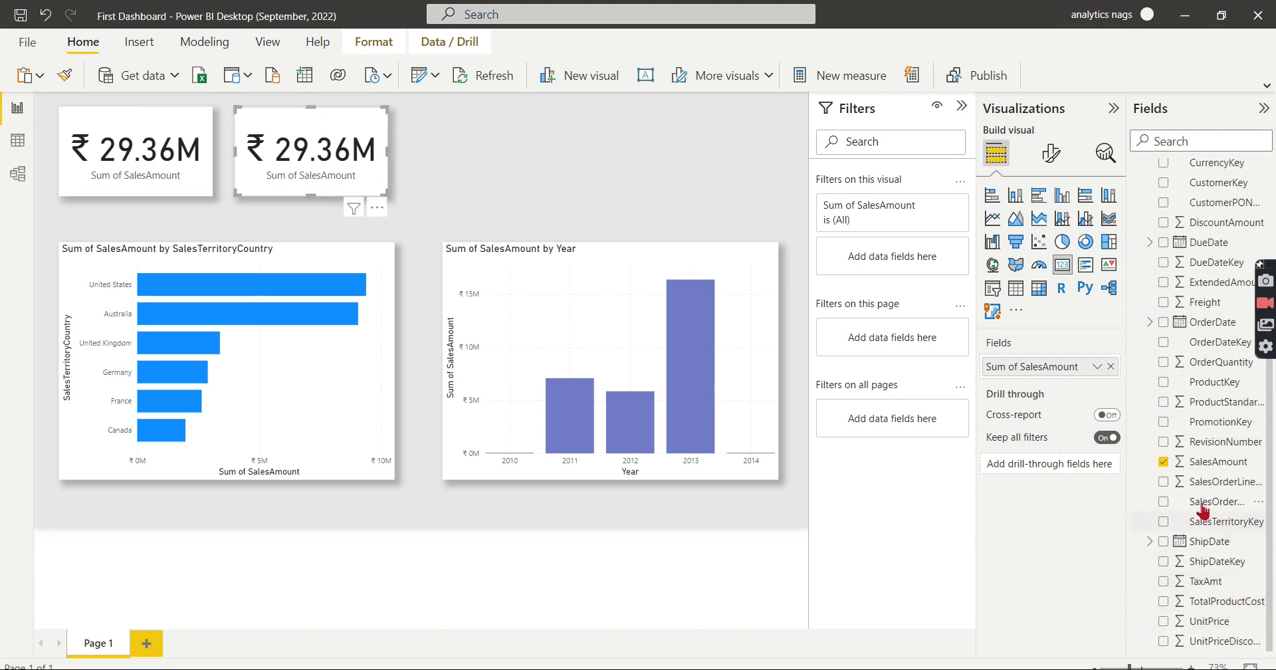
pyautogui.click(1164, 463)
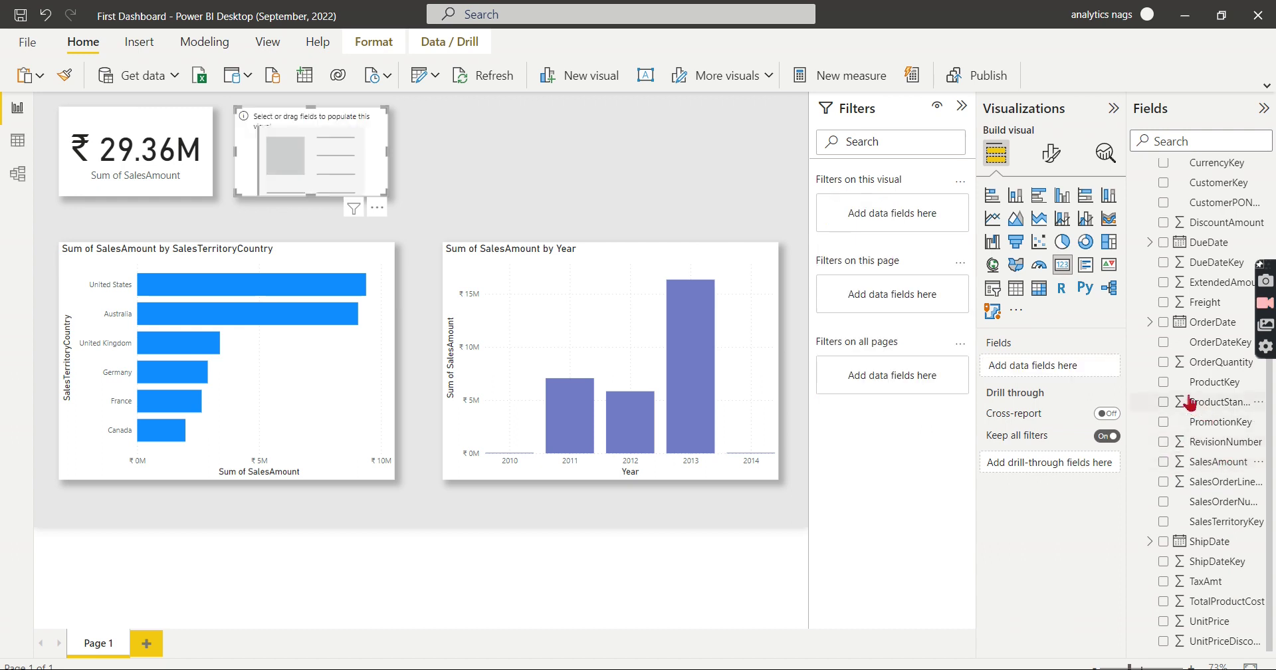
pyautogui.click(1163, 362)
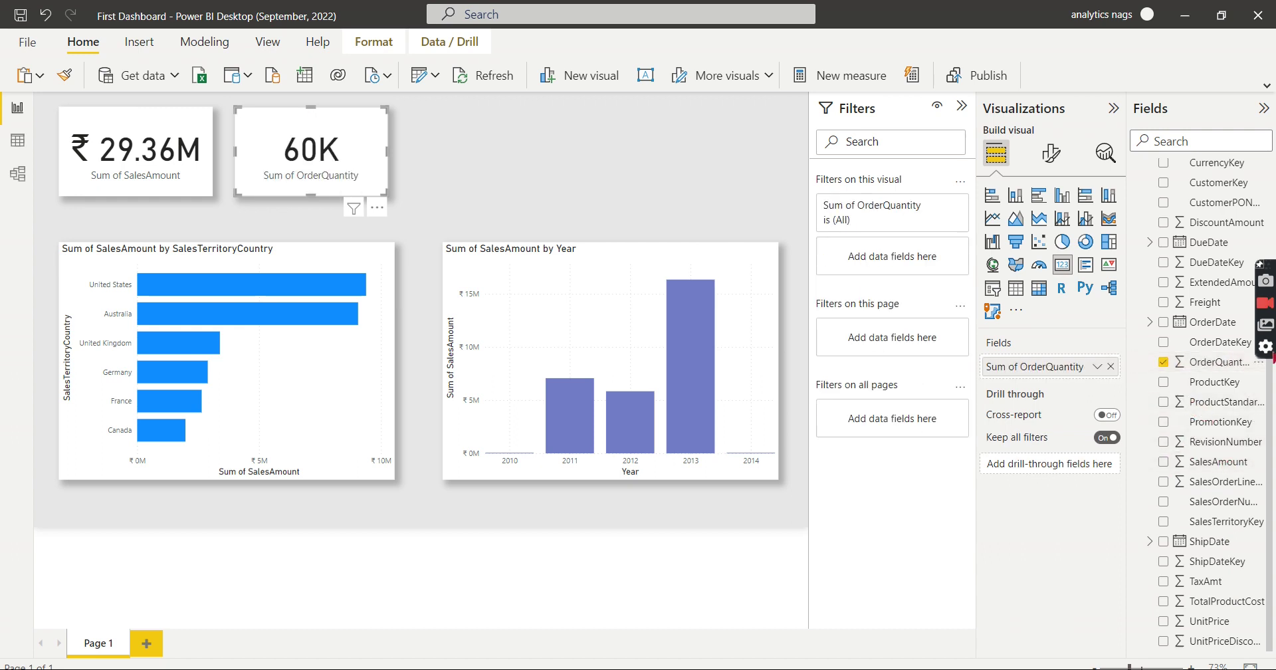
pyautogui.click(562, 189)
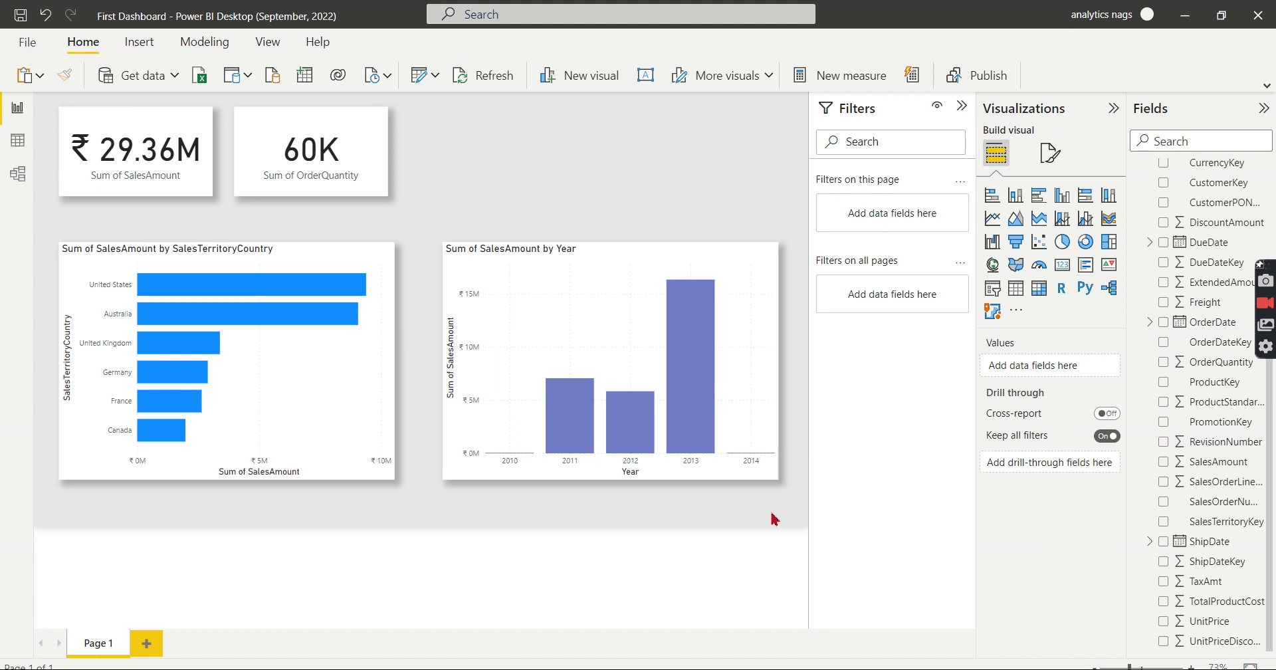
# Step: Rename the report page to 'Summary'
pyautogui.doubleClick(93, 648)
pyautogui.write('Su')
pyautogui.press('Return')
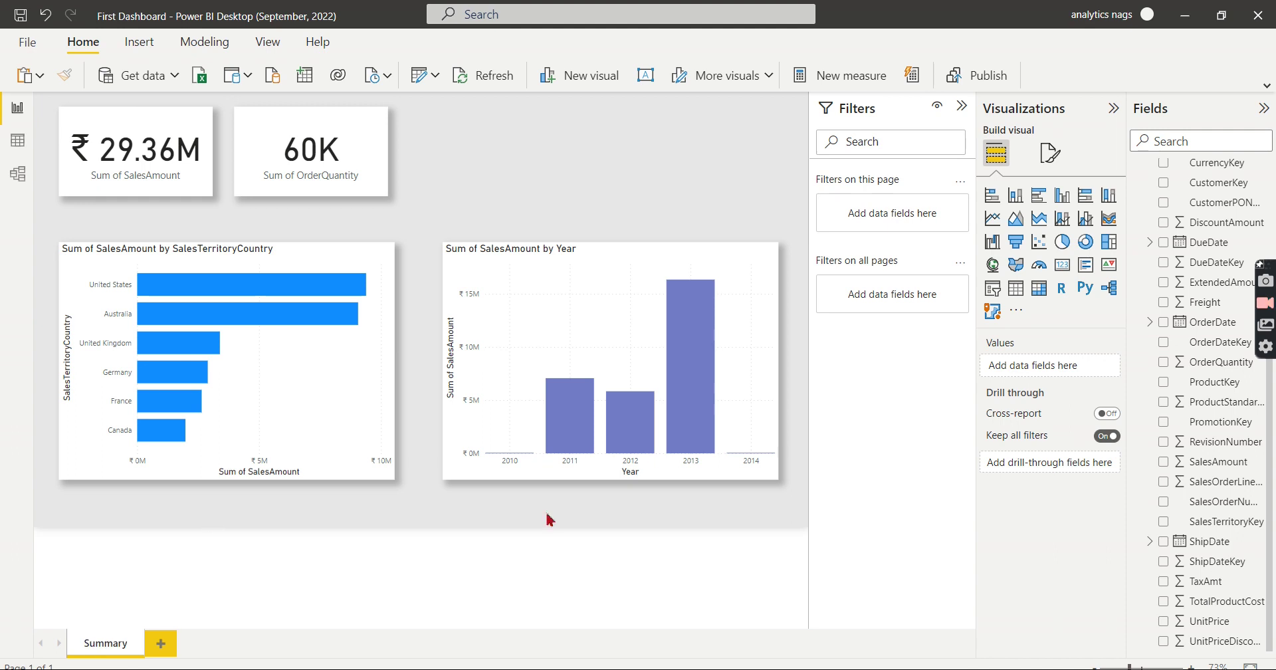
# Step: Drill the year chart into 2013 by quarter, then back up to yearly totals
pyautogui.moveTo(610, 361)
pyautogui.rightClick(704, 305)
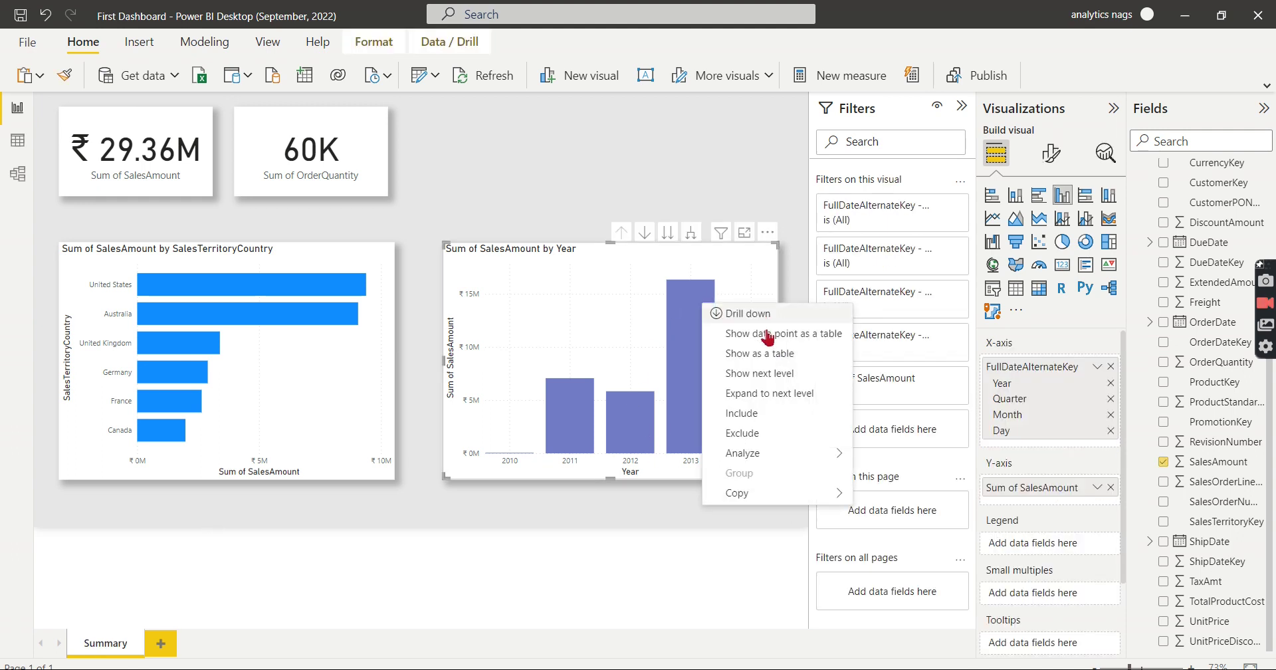
pyautogui.click(748, 314)
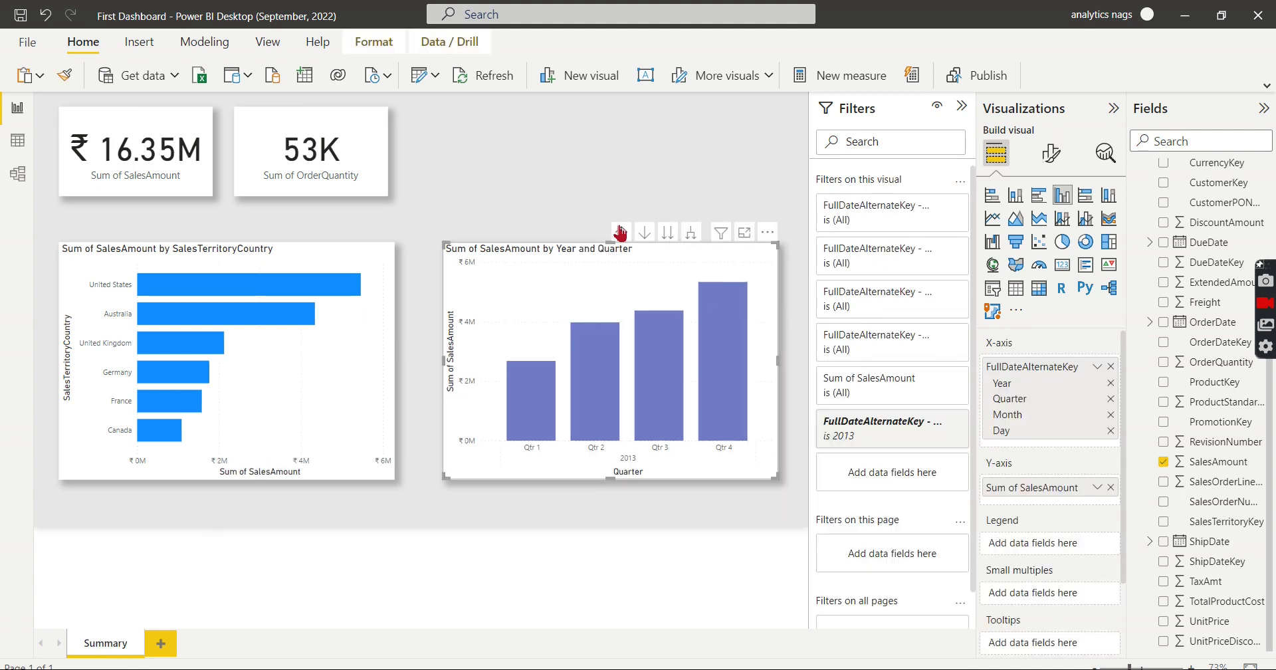
pyautogui.click(622, 232)
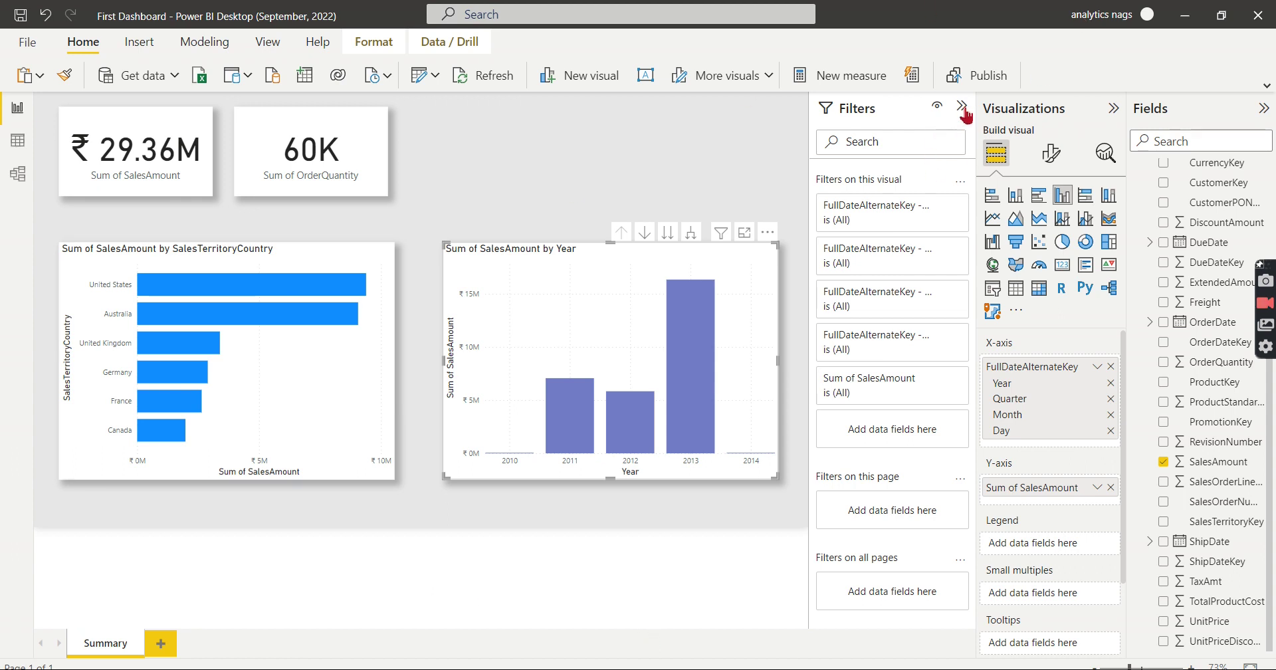
# Step: Collapse the Filters, Visualizations and Fields panes, then show the Model view diagram
pyautogui.click(962, 106)
pyautogui.click(1114, 108)
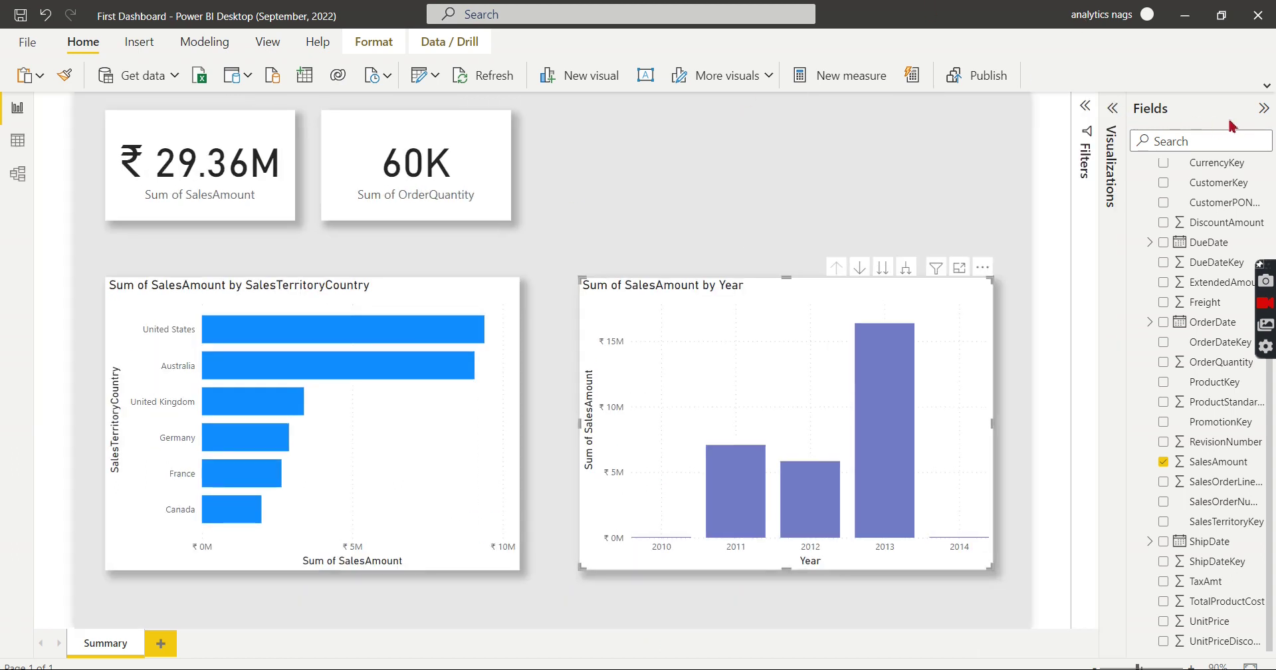
pyautogui.click(1263, 108)
pyautogui.click(813, 172)
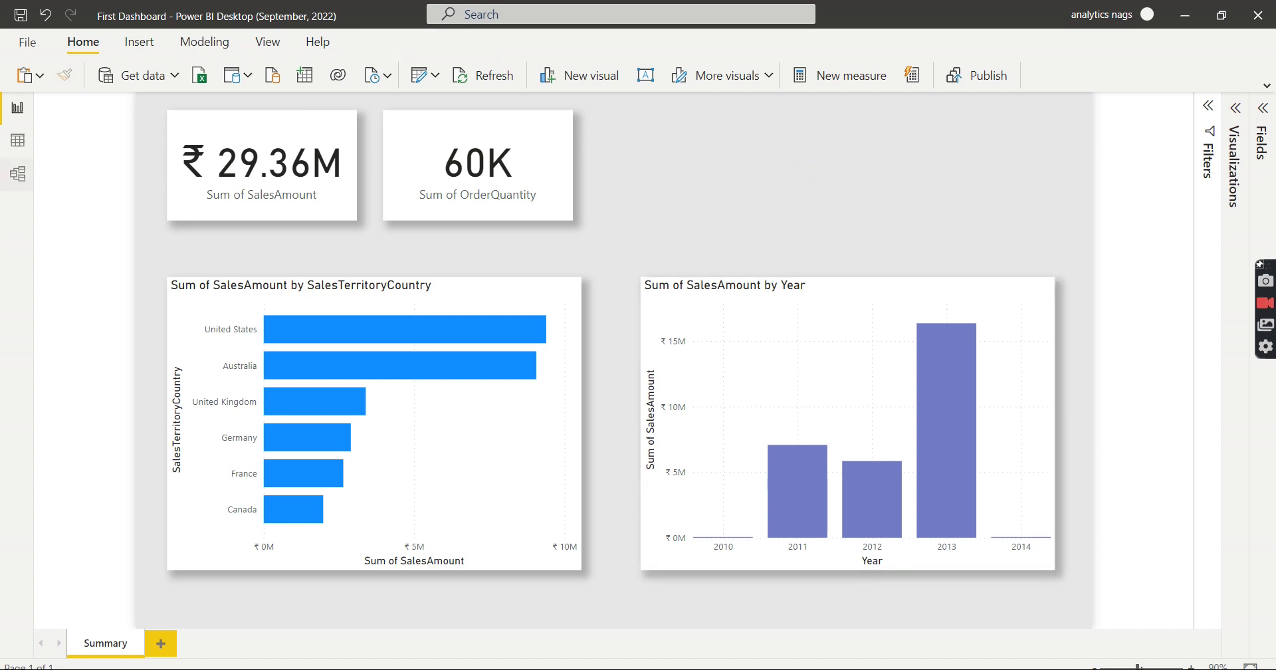
pyautogui.click(17, 185)
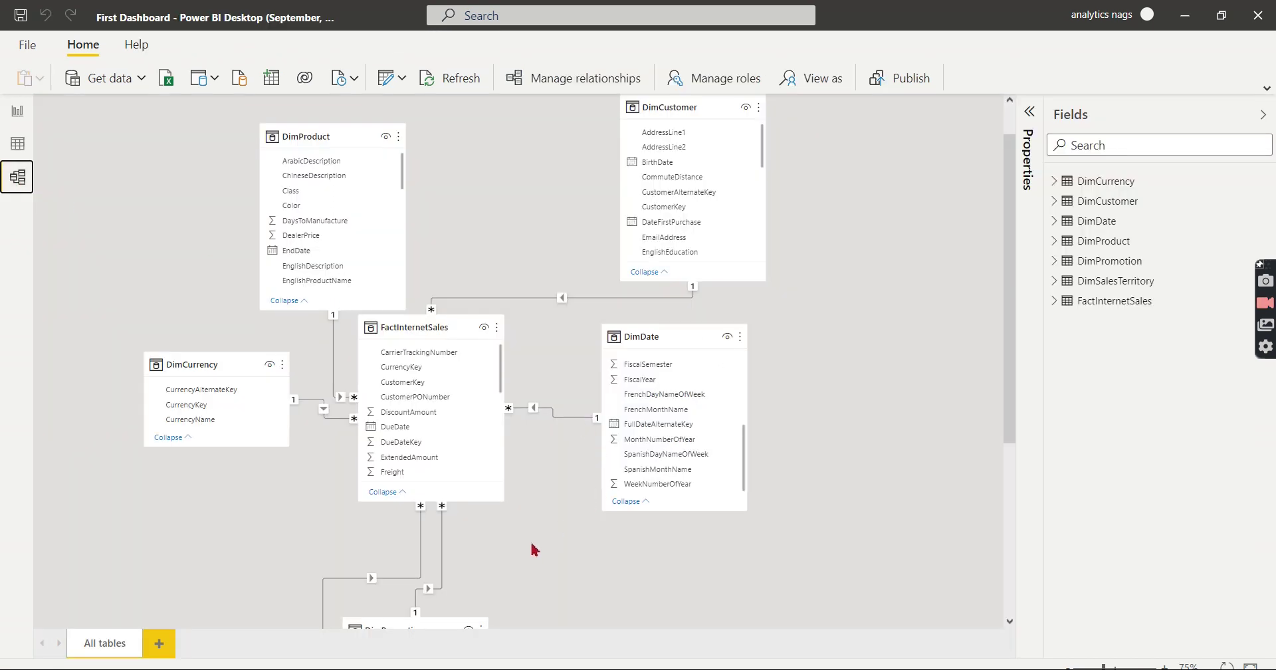
# Step: Check the many-to-one FactInternetSales–DimSalesTerritory relationship unchanged, then return to the Summary report
pyautogui.scroll(-5, 535, 550)
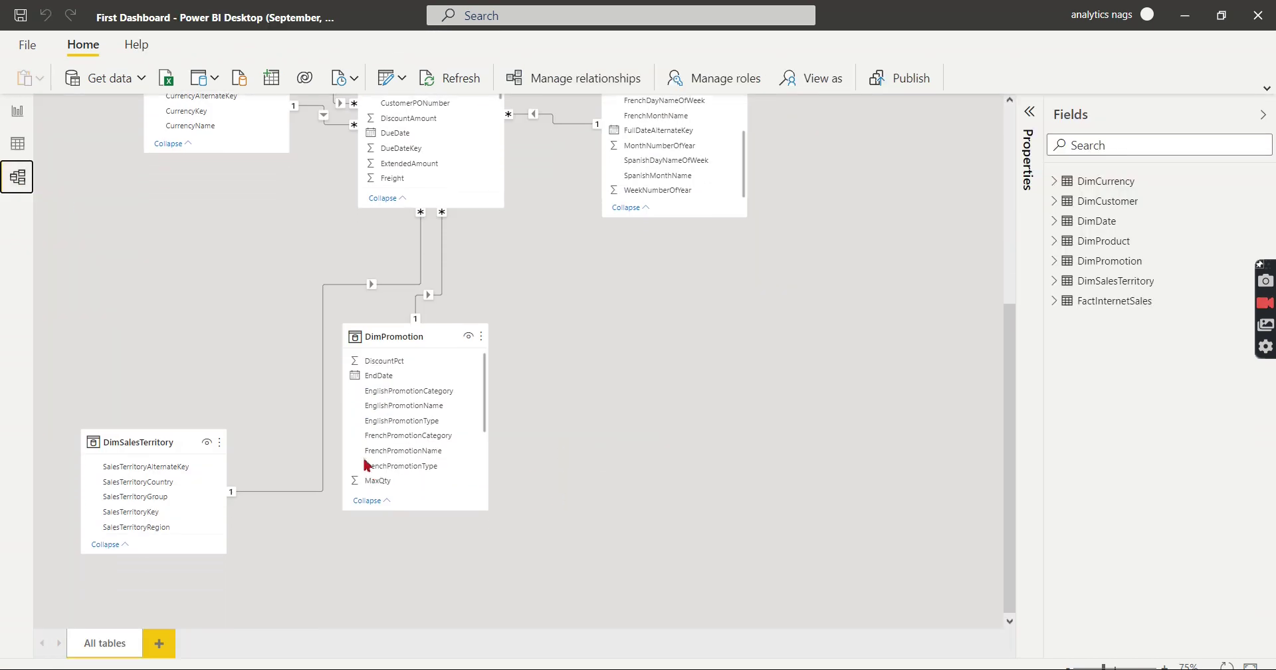
pyautogui.doubleClick(325, 403)
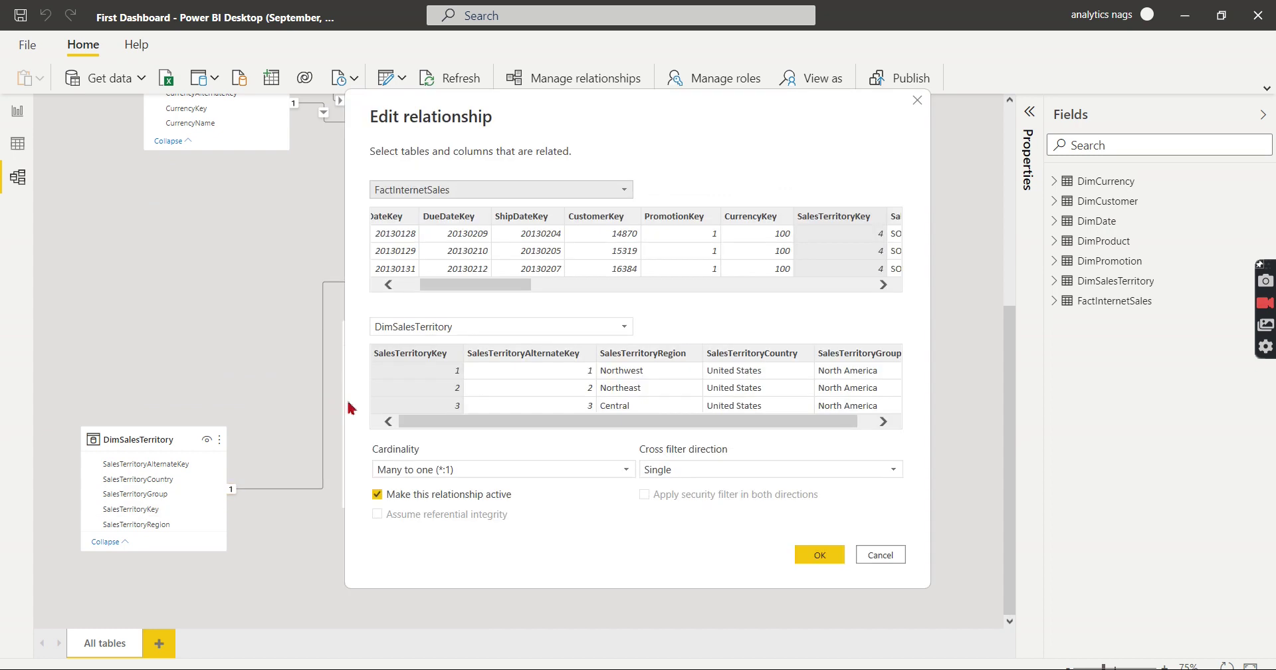
pyautogui.click(490, 470)
pyautogui.click(895, 562)
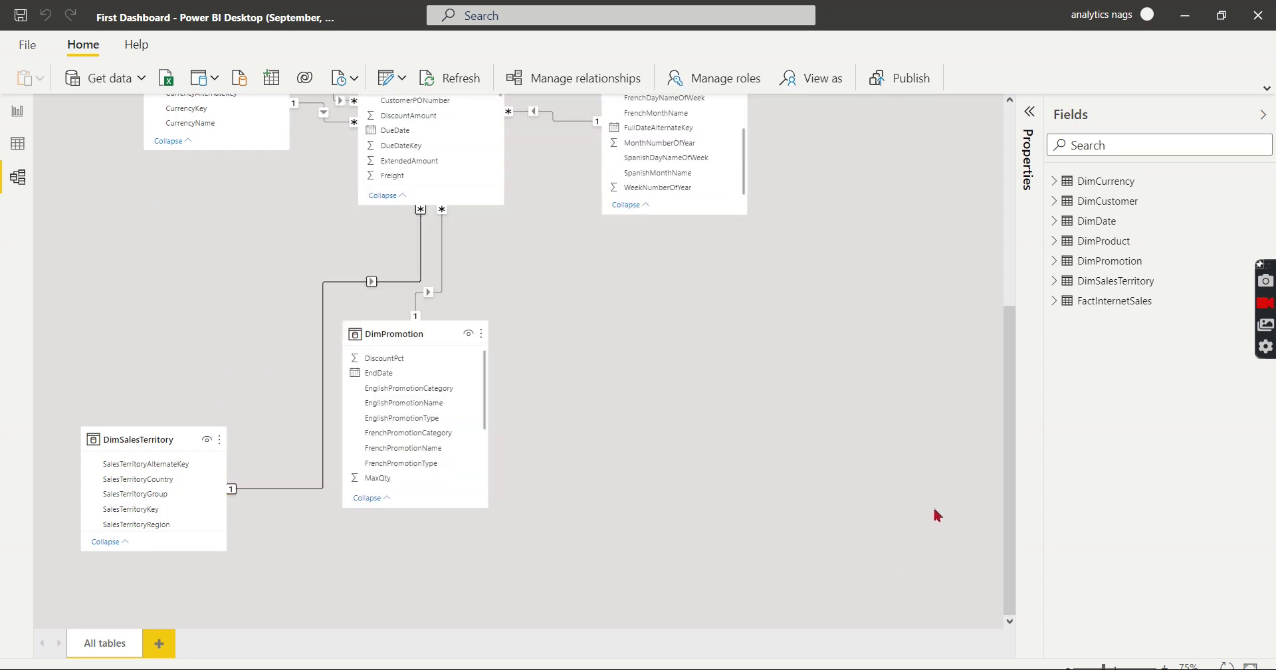
pyautogui.click(19, 113)
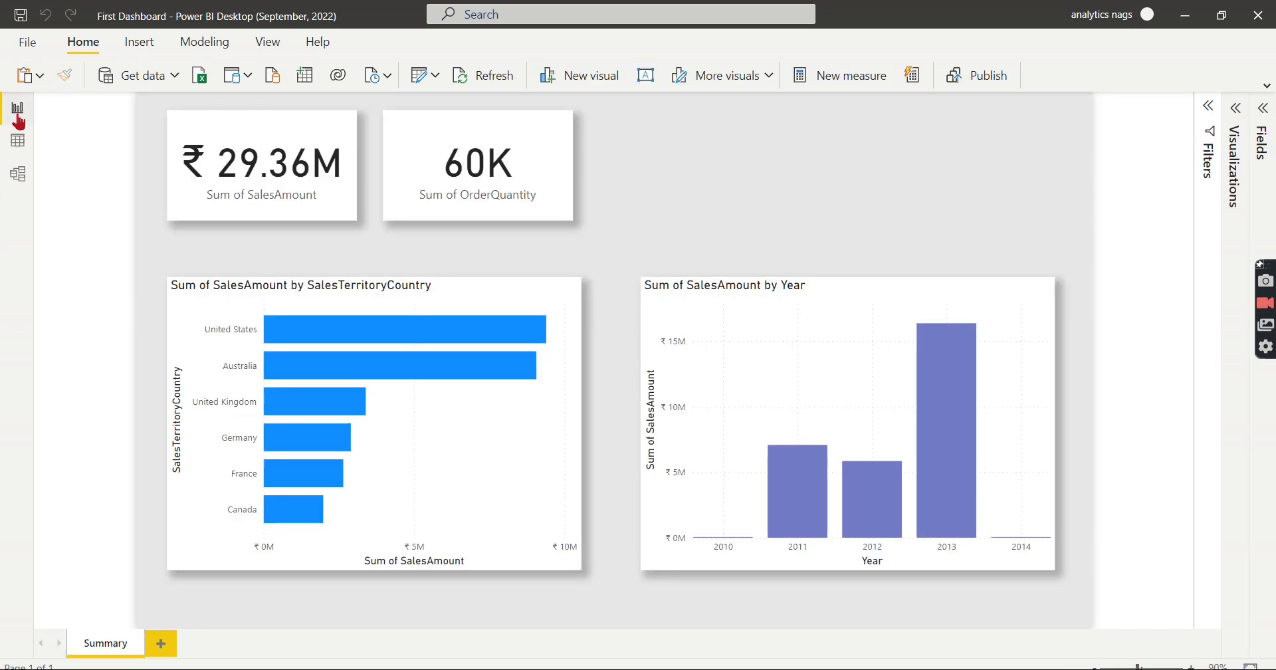
# Step: Expand the collapsed Visualizations pane beside the Summary page
pyautogui.click(1236, 108)
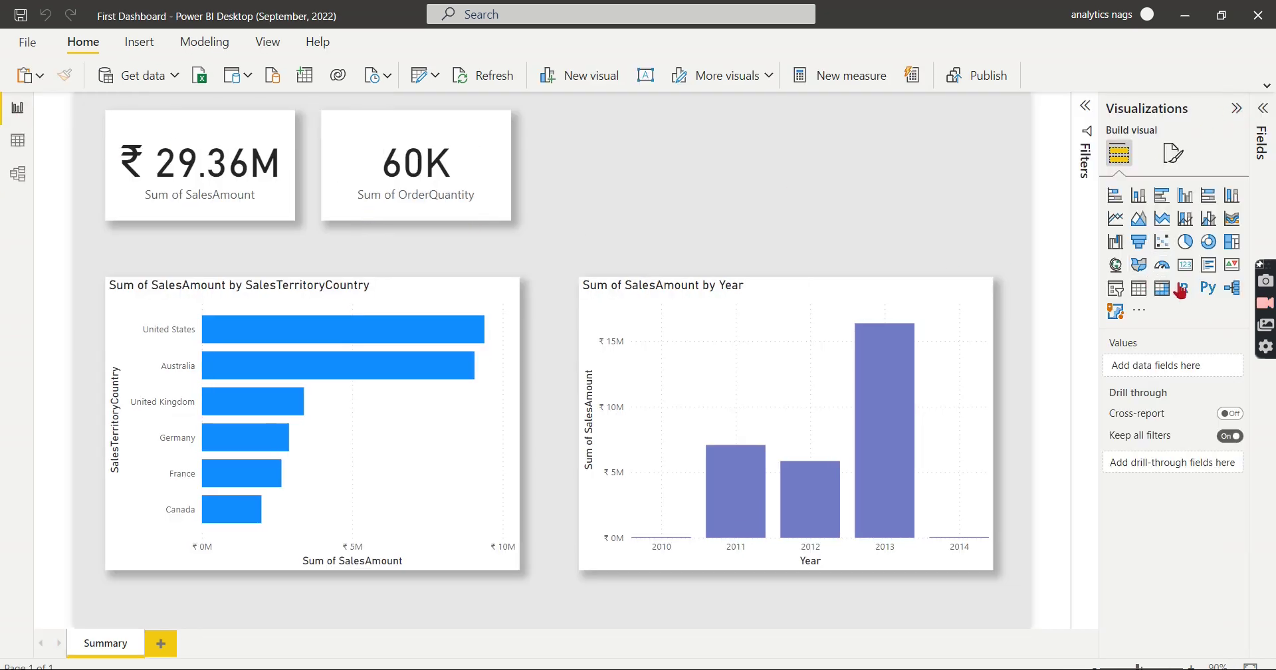